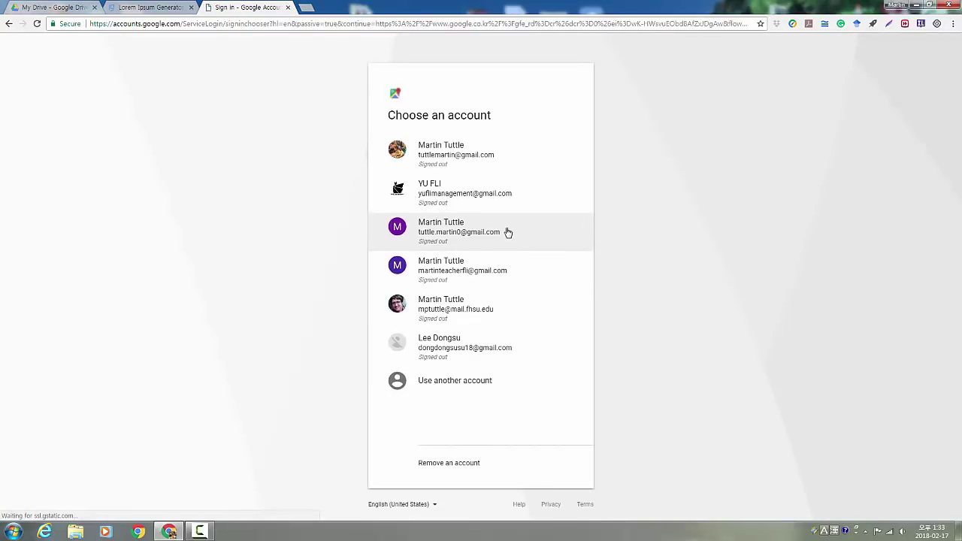
Sign in with the Google account and expand the Google apps list to show more products
left_click(480, 273)
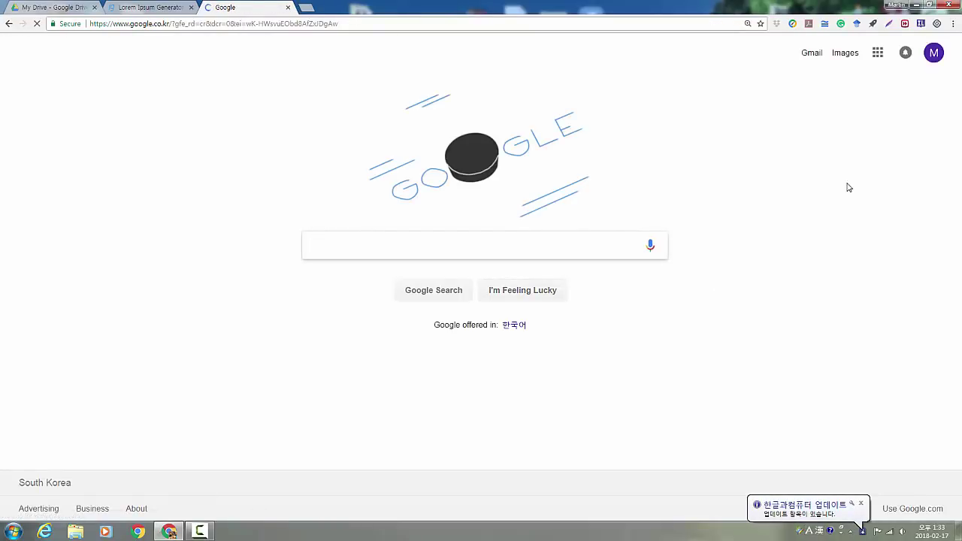
left_click(862, 505)
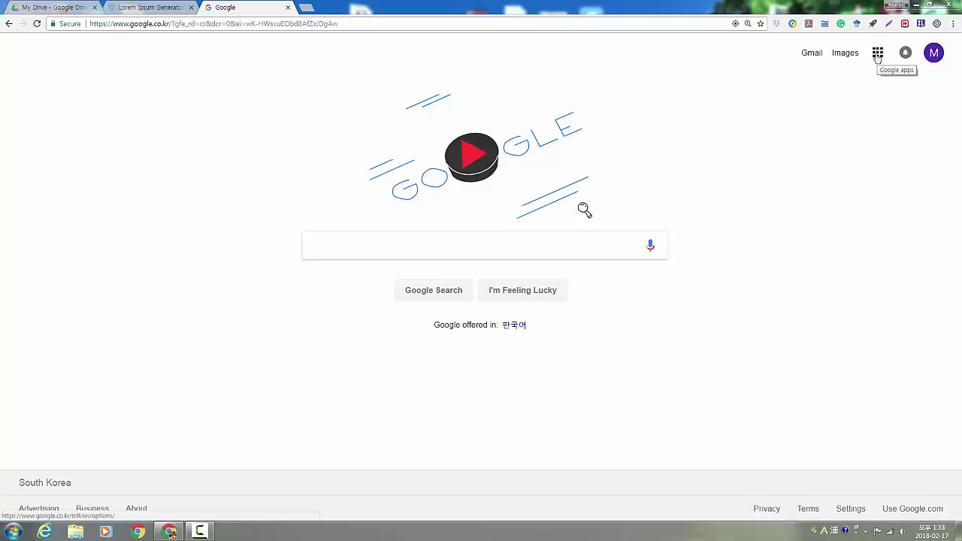
left_click(878, 56)
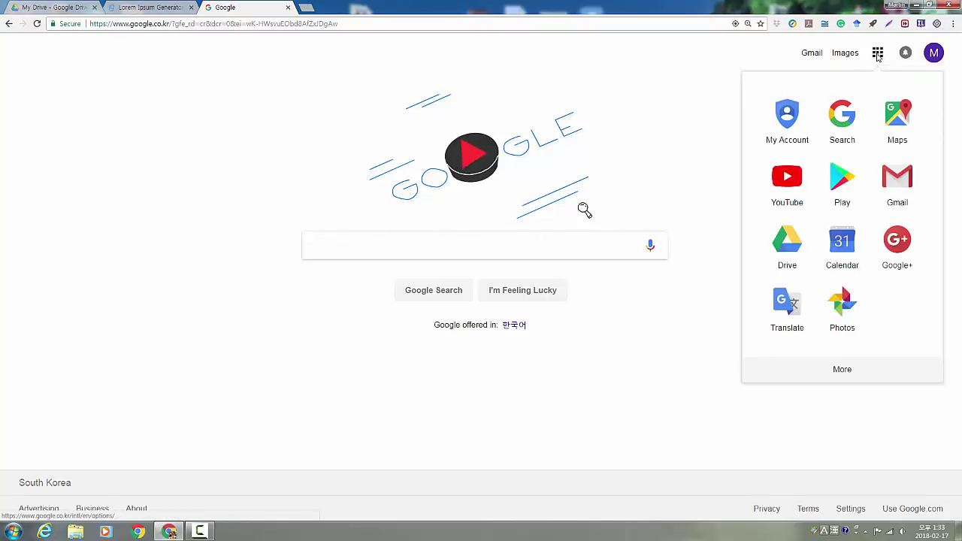
left_click(841, 369)
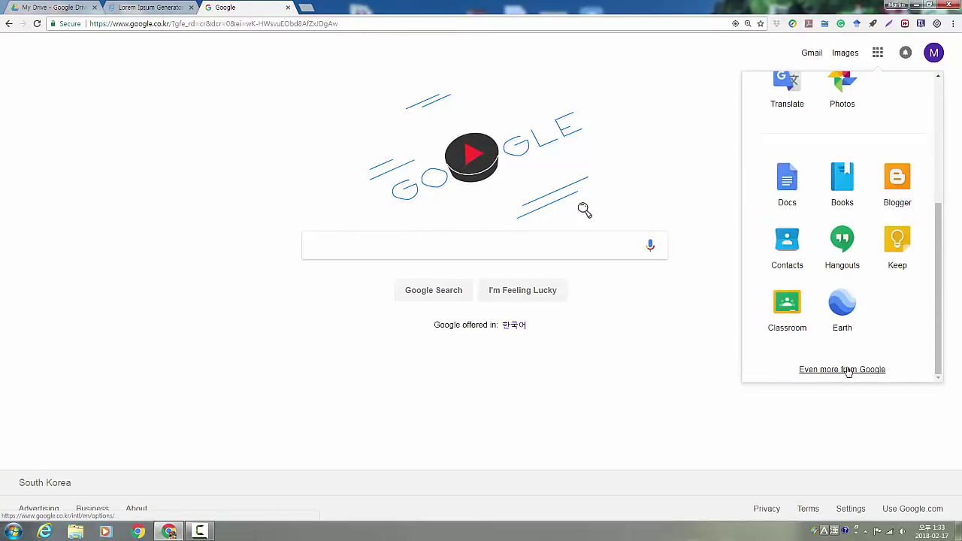
Open Google's full Our products page and scroll down to find Google Sites
left_click(851, 370)
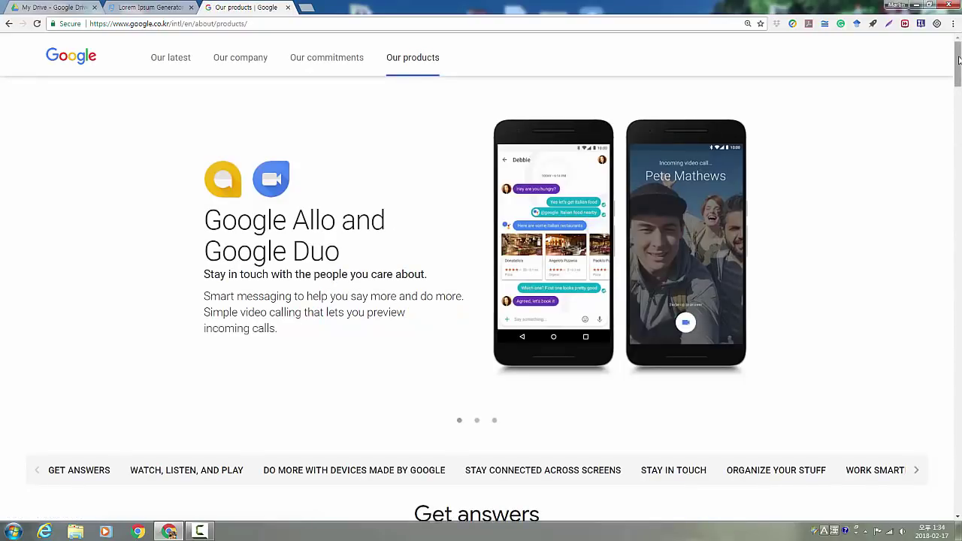
left_click_drag(959, 60, 950, 434)
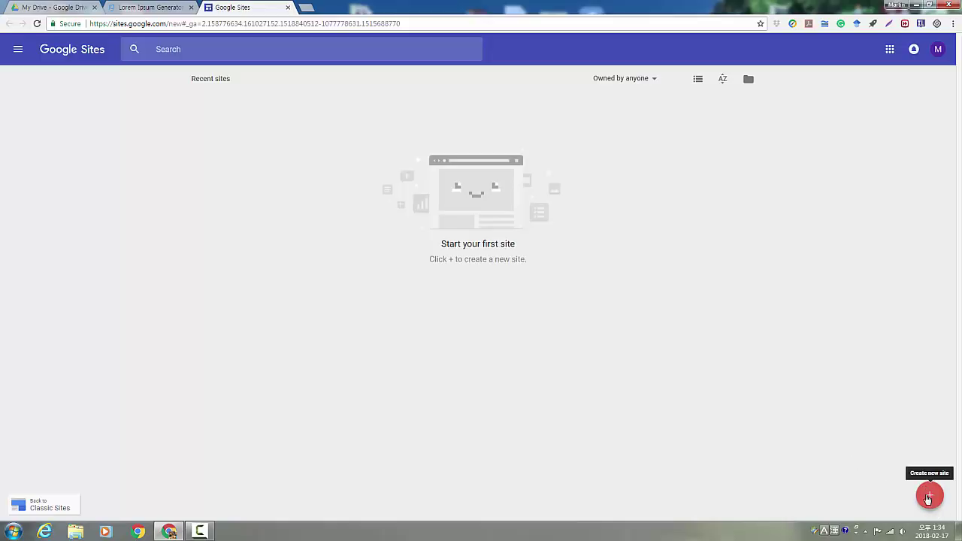
Create a new site named 'professionalenglishtest' and apply that name as the document title
left_click(929, 498)
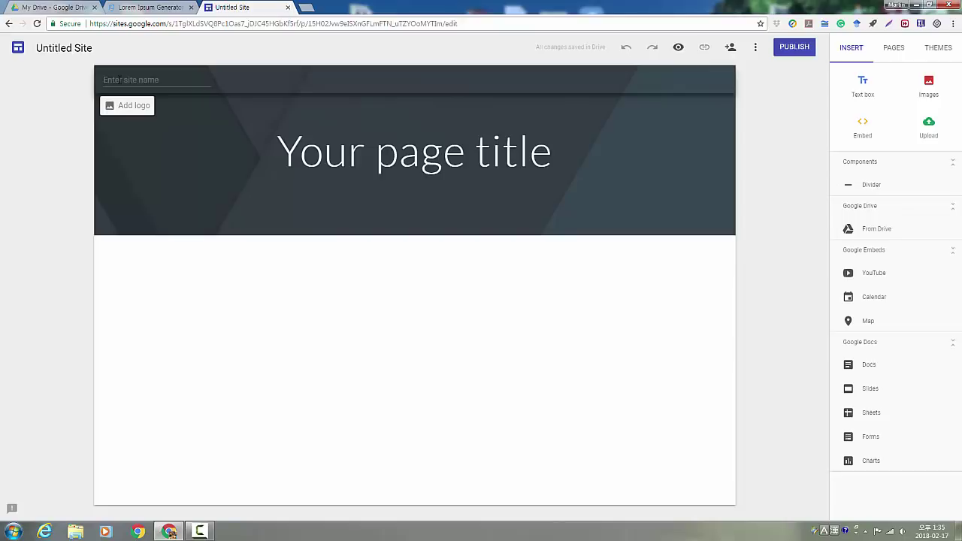
left_click(118, 79)
type("professionalenglishtest")
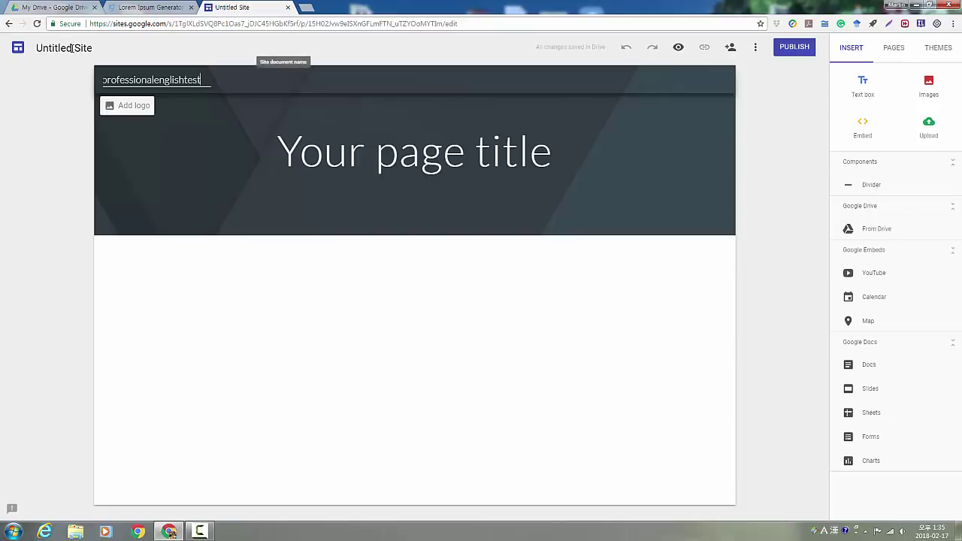
left_click(71, 47)
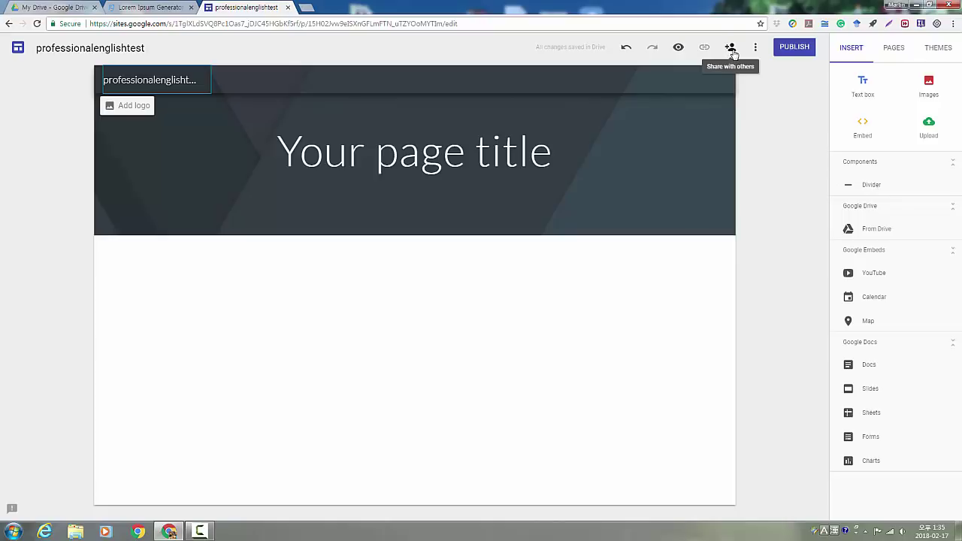
Invite the collaborator's e-mail with the message 'Hey gyys this is our group website.'
left_click(730, 48)
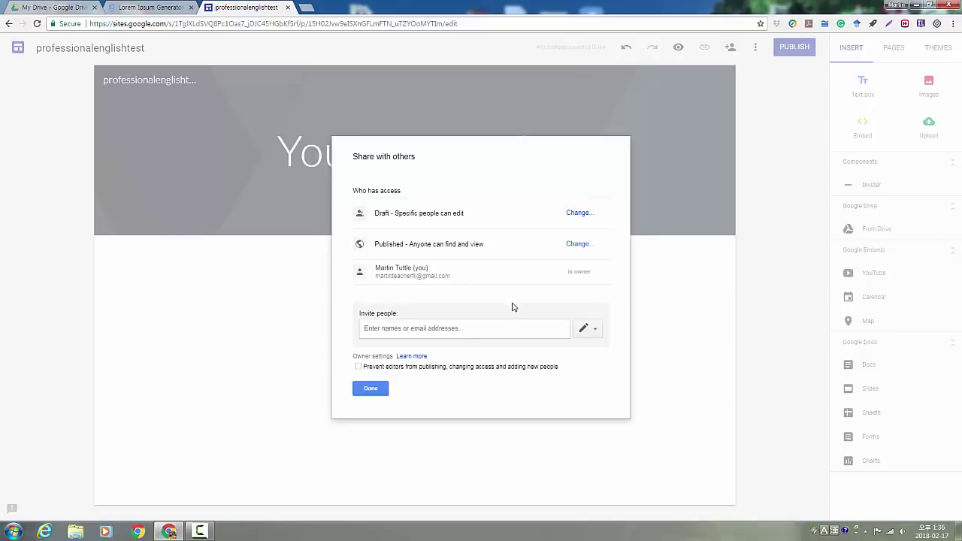
left_click(474, 333)
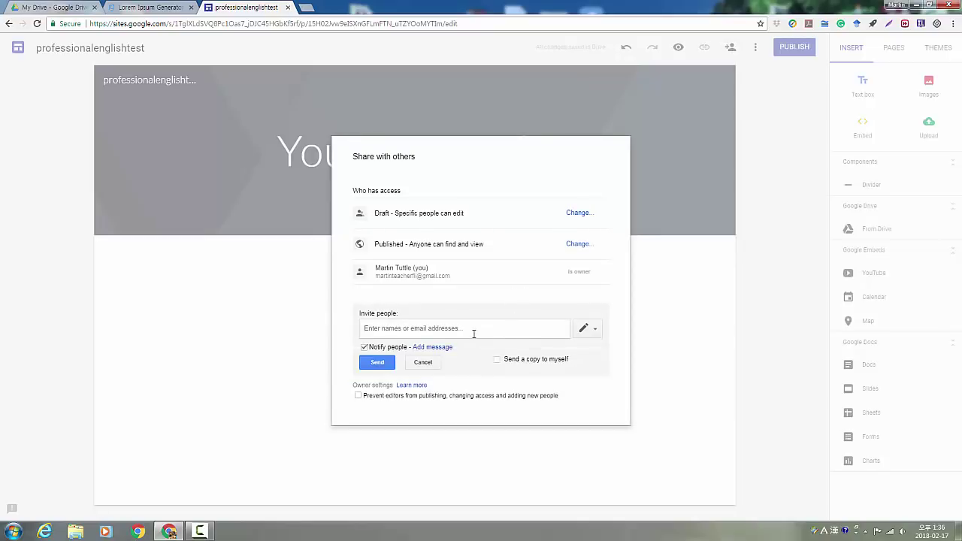
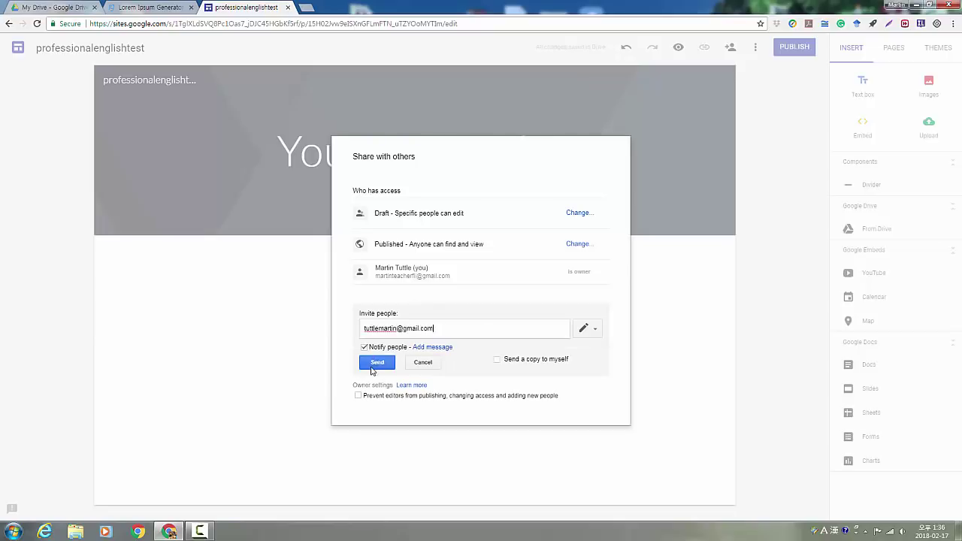
left_click(426, 348)
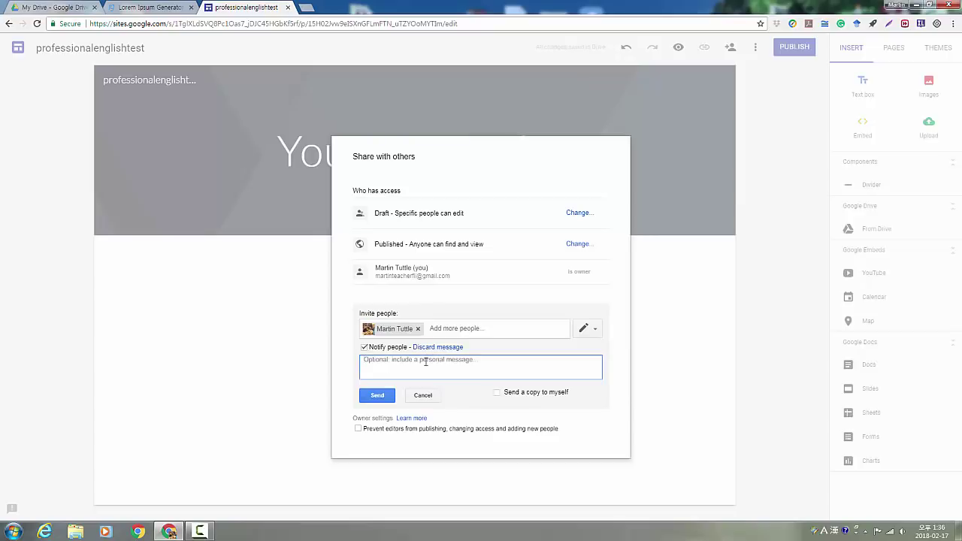
type("Hey gy")
type("ys this is our group website.")
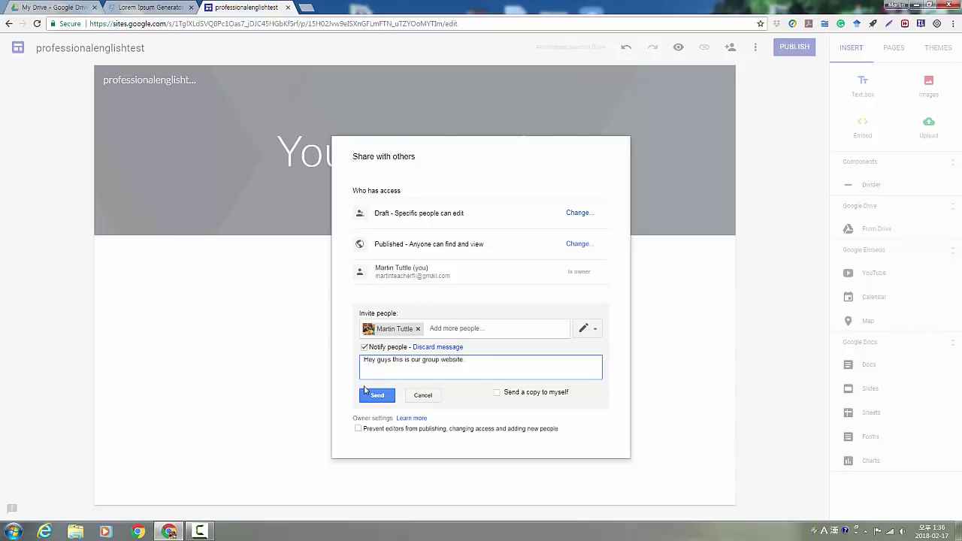
left_click(367, 401)
type(".")
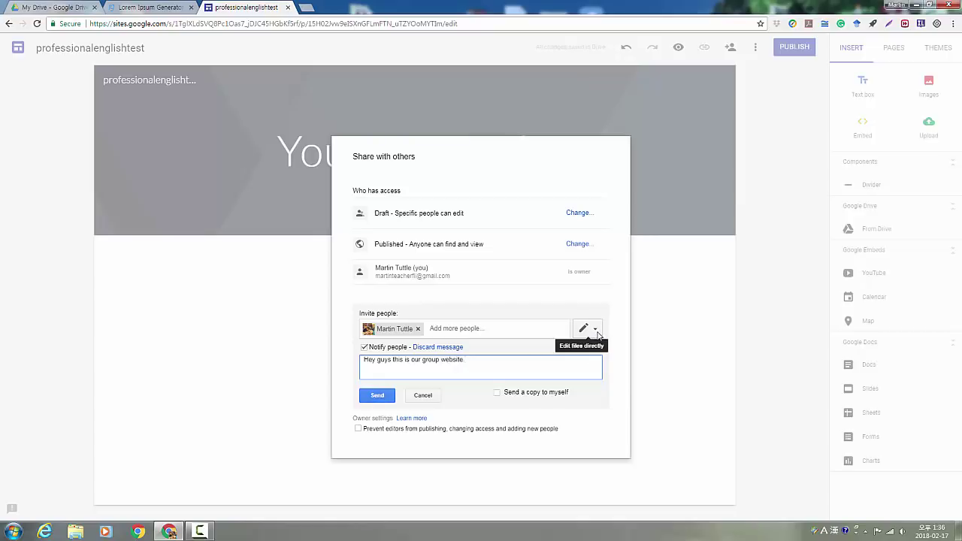
Keep the Can edit permission and send the invitation
left_click(596, 331)
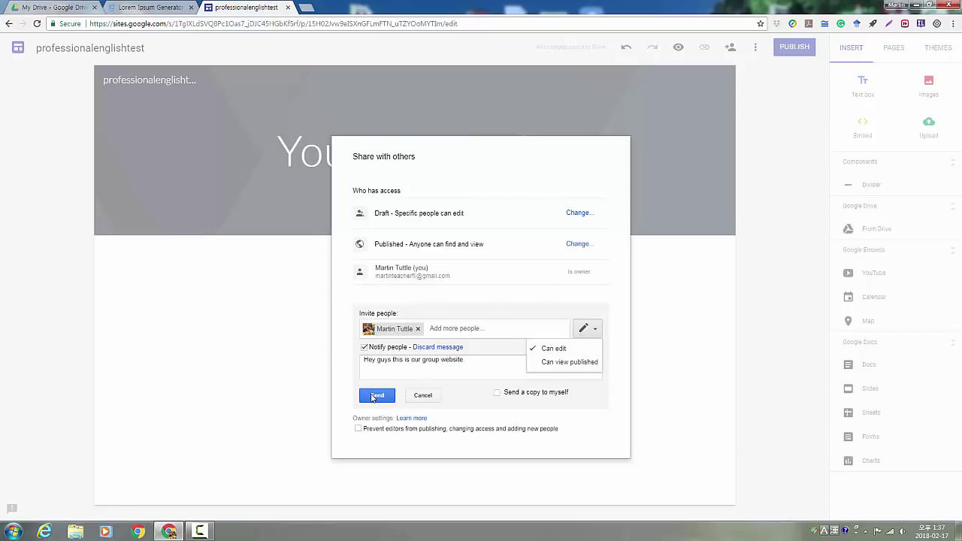
left_click(375, 398)
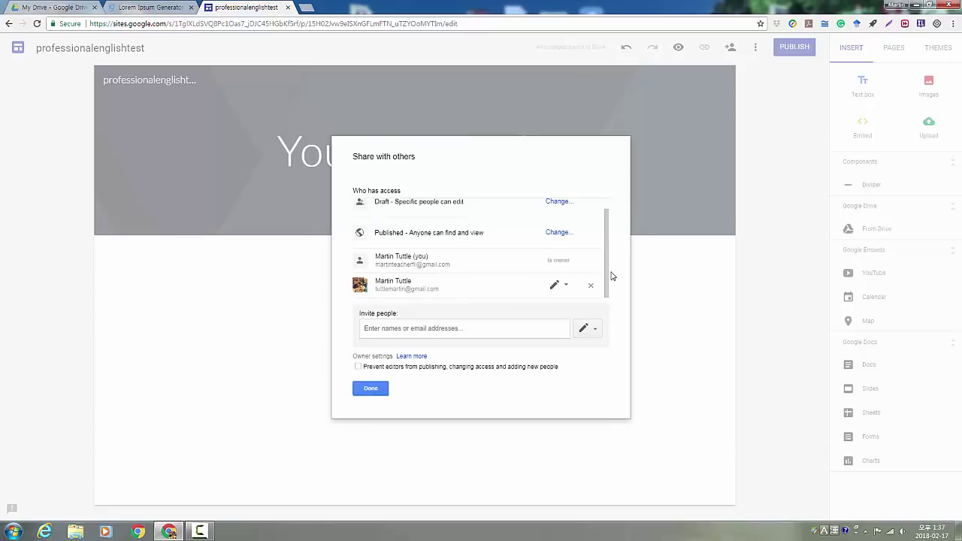
left_click_drag(608, 264, 610, 270)
left_click_drag(606, 269, 607, 251)
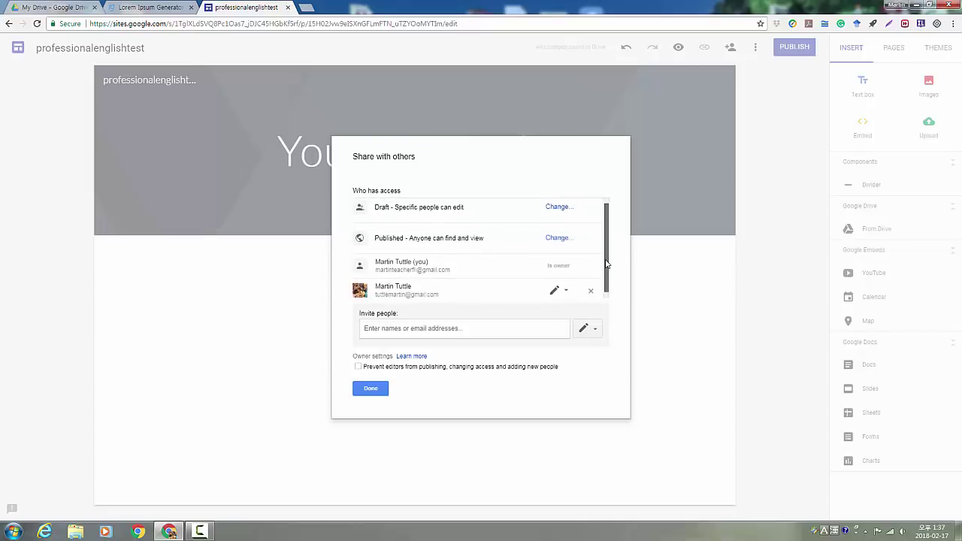
scroll(607, 263, "down", 1)
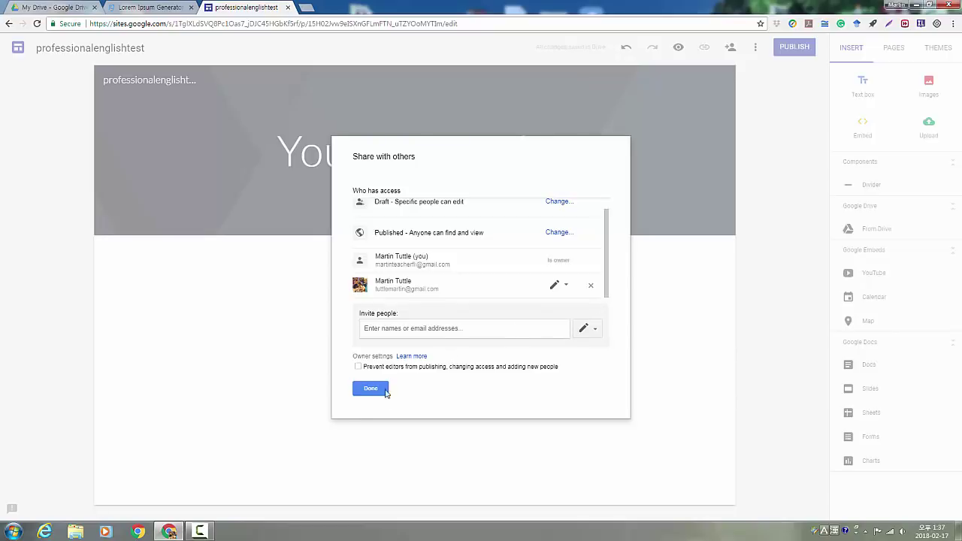
Close the sharing dialog and add a new page named Personnel
left_click(367, 391)
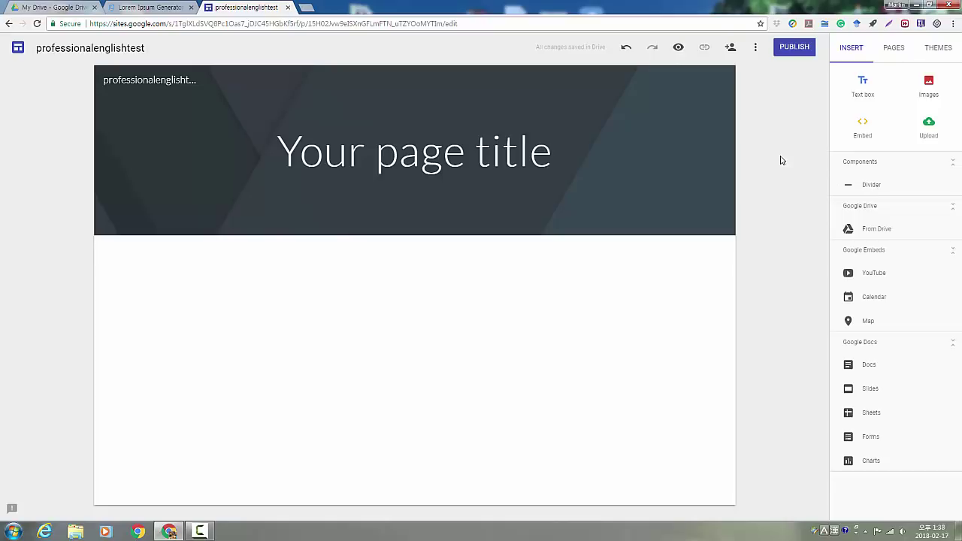
left_click(893, 58)
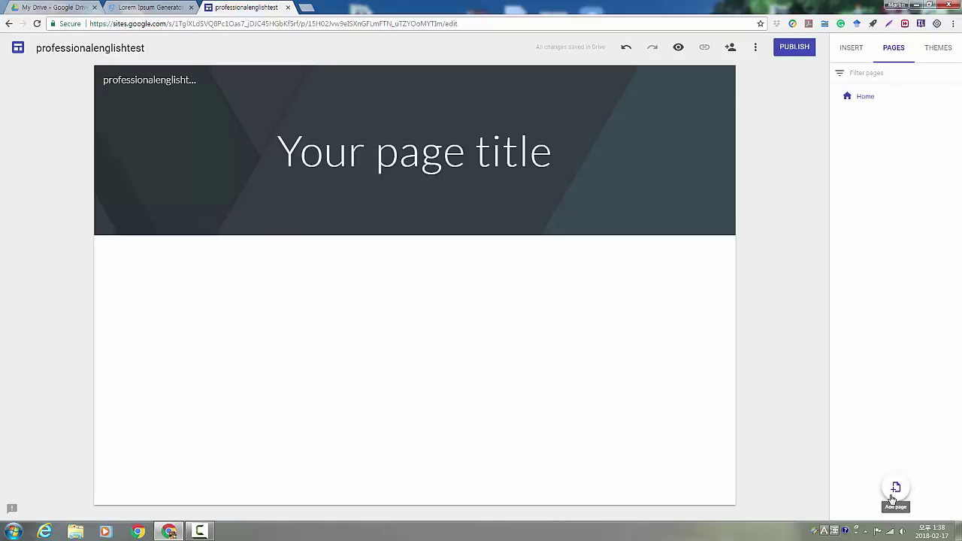
left_click(895, 490)
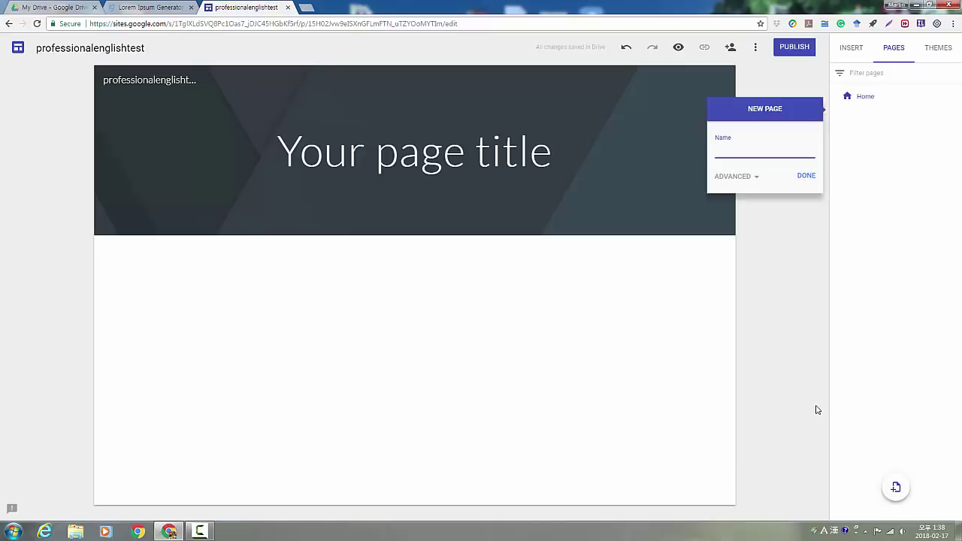
type("Personnel")
left_click(802, 181)
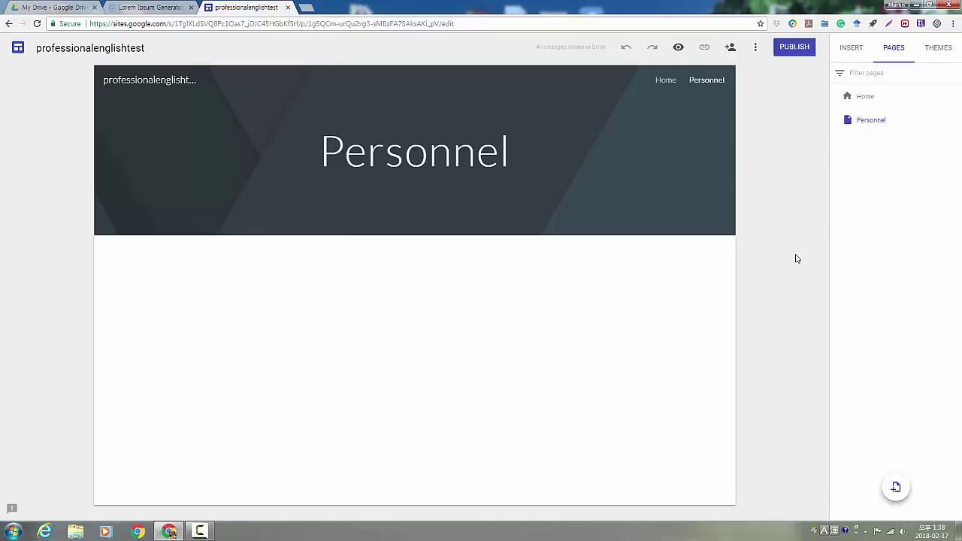
Add another page named Products and Services
left_click(896, 488)
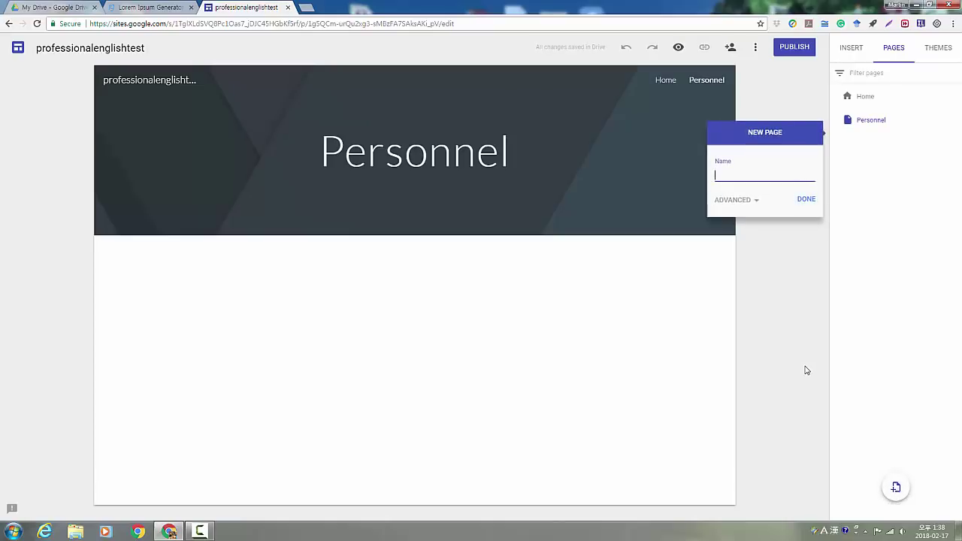
type("Products and Services")
left_click(806, 200)
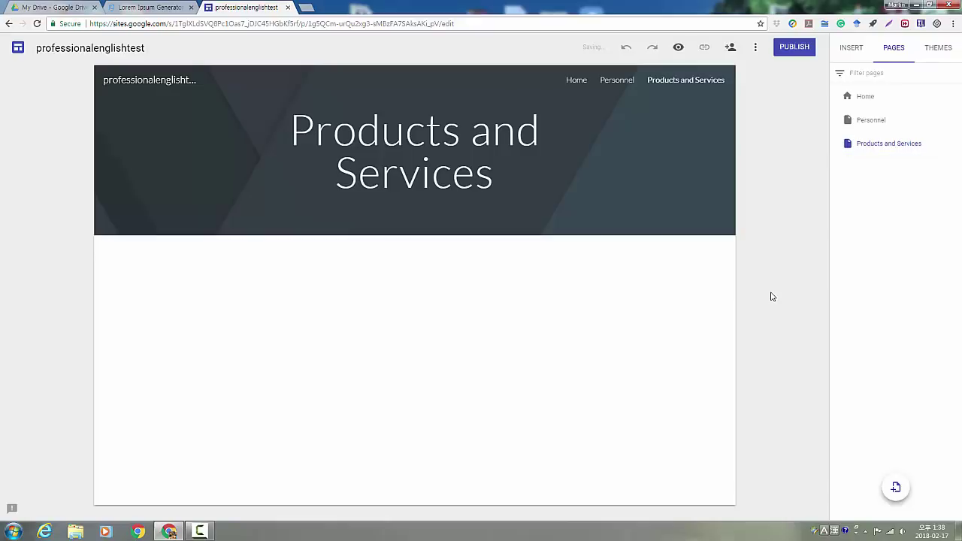
Add three more pages named History, Vision and Employment
left_click(896, 487)
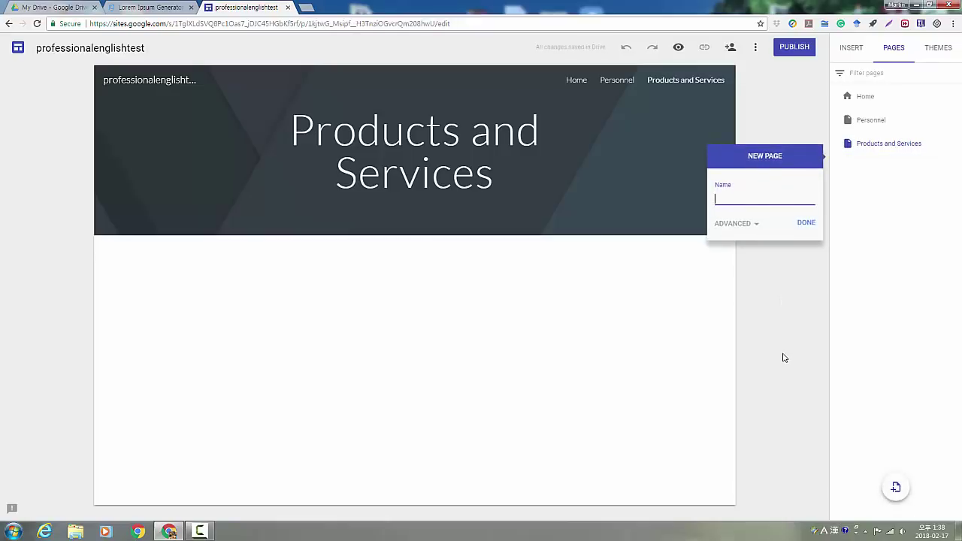
type("Histo")
key("BackSpace")
key("BackSpace")
type("tory")
left_click(803, 224)
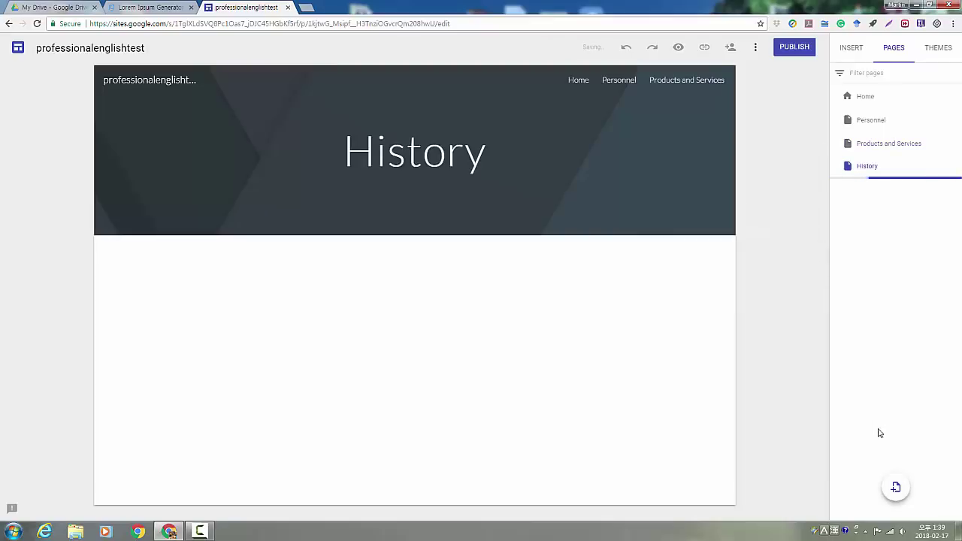
left_click(898, 488)
type("Vision")
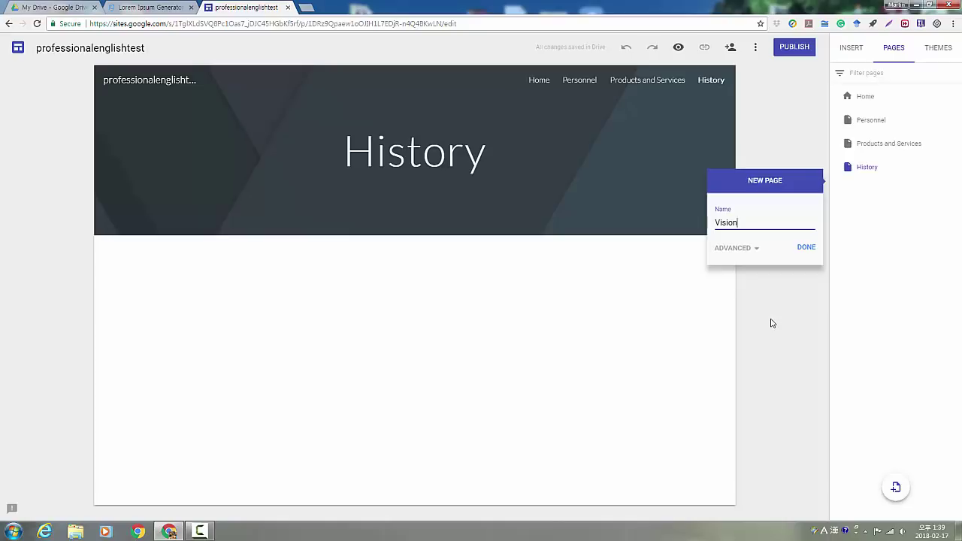
left_click(806, 249)
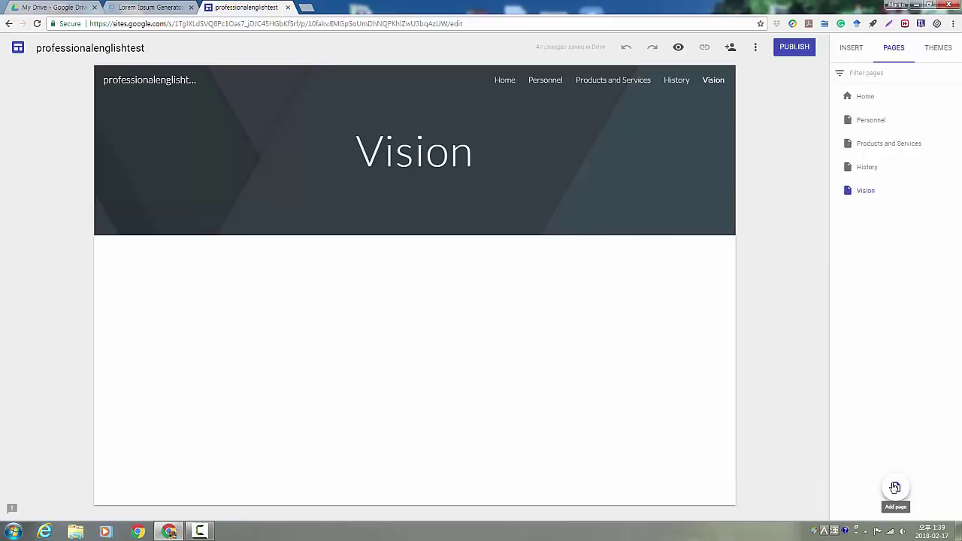
left_click(895, 487)
type("Employment")
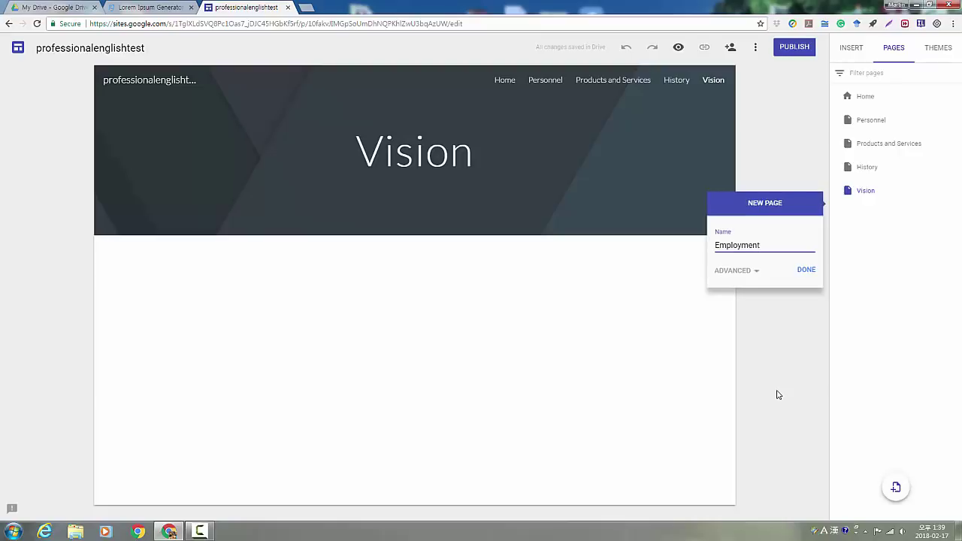
left_click(800, 278)
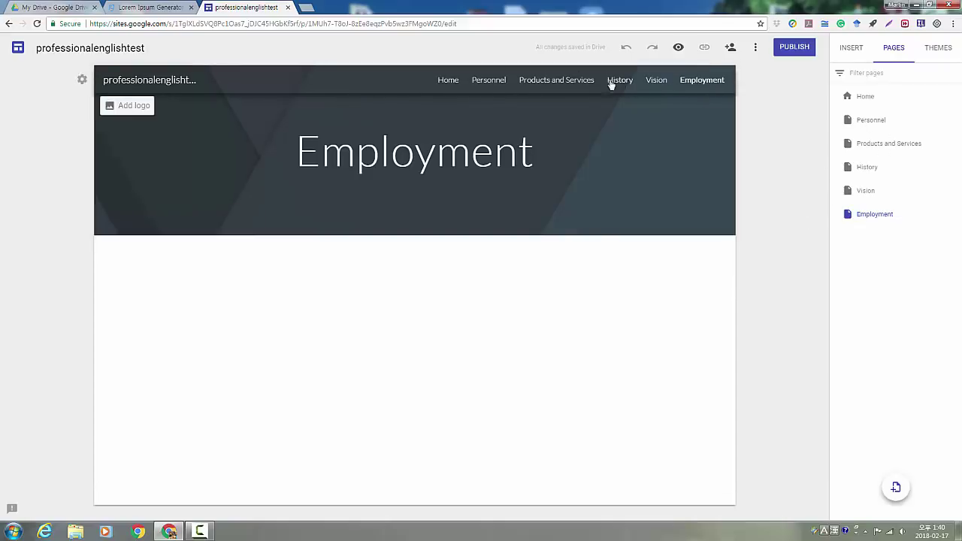
Go to the Personnel page and bring up the Themes panel
left_click(491, 85)
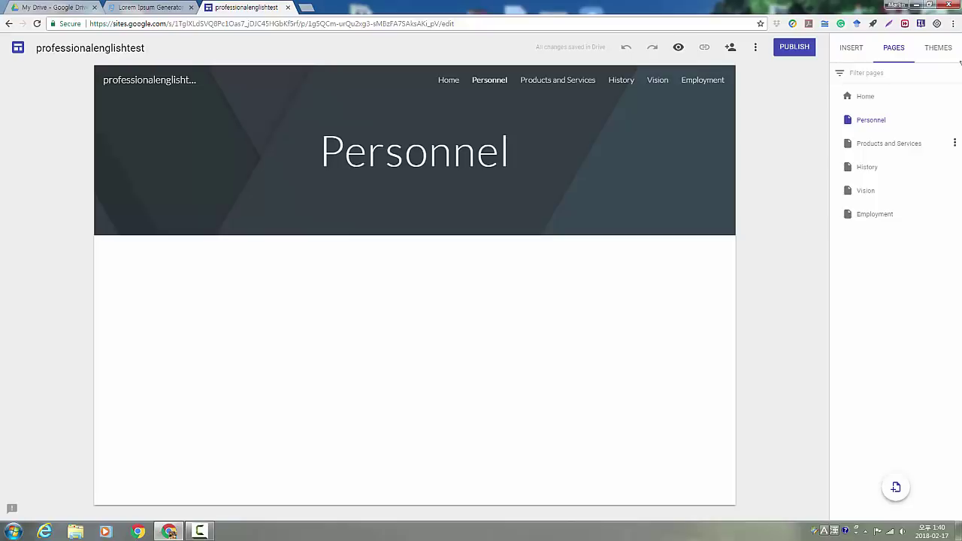
left_click(938, 48)
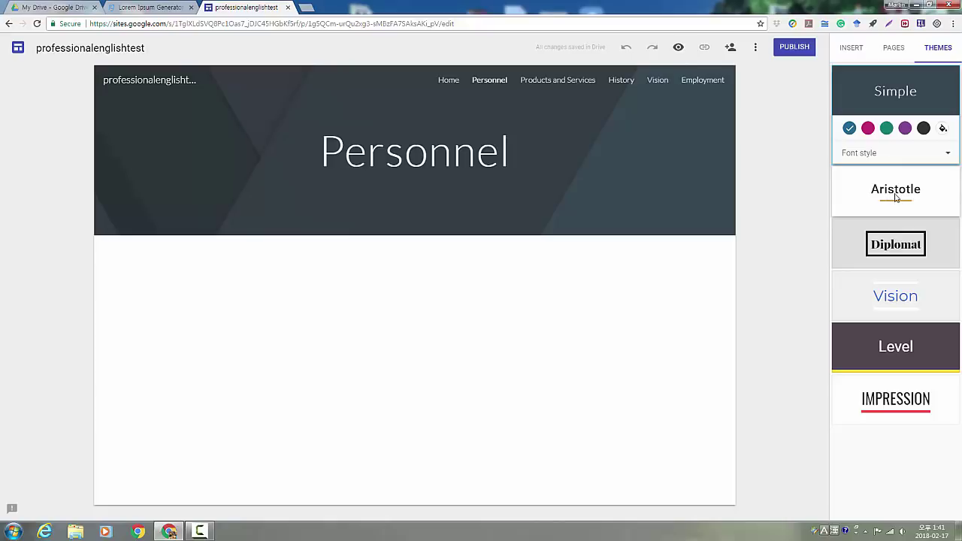
Preview the Aristotle and Diplomat themes, then settle on the Vision theme
left_click(896, 202)
left_click(903, 239)
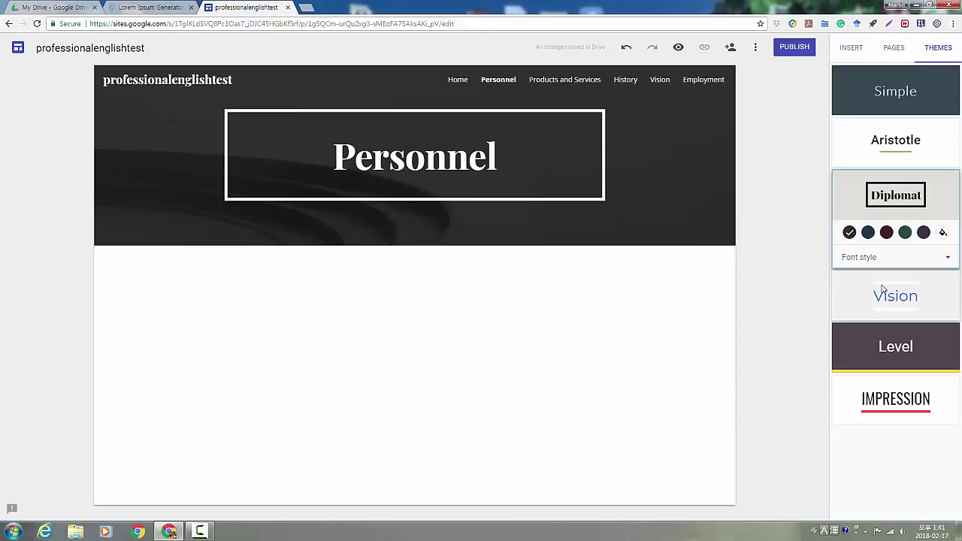
left_click(884, 290)
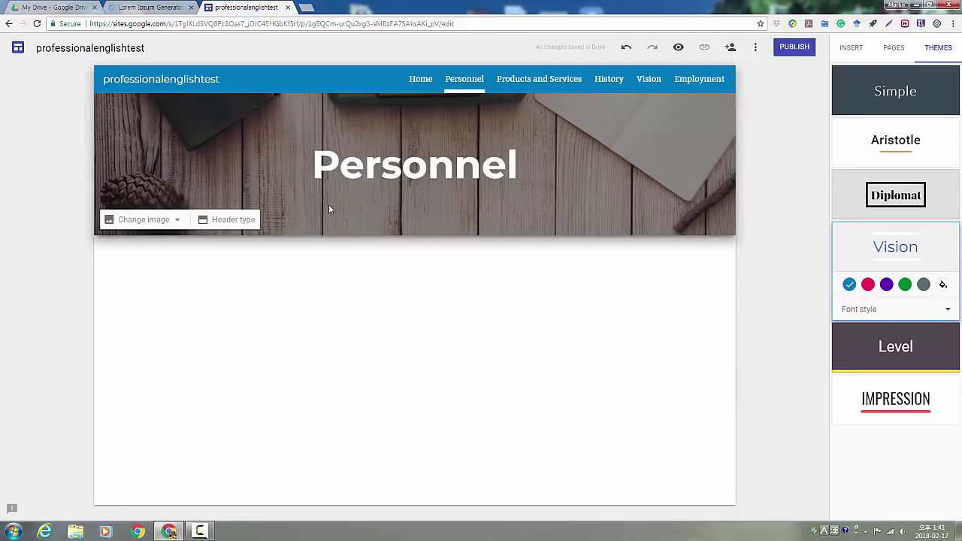
Replace the header image with the Gallery photo of a laptop, coffee cup and notebook
left_click(854, 47)
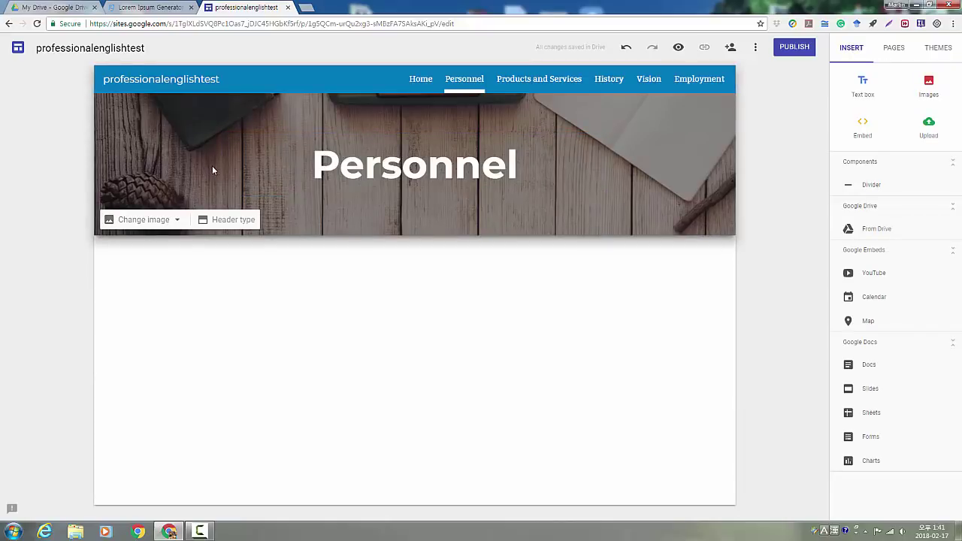
left_click(178, 221)
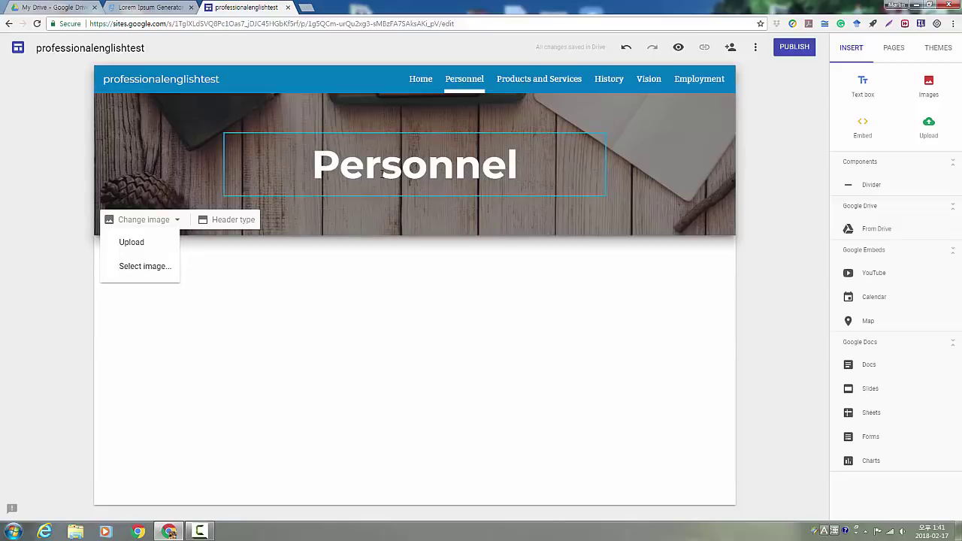
left_click(164, 273)
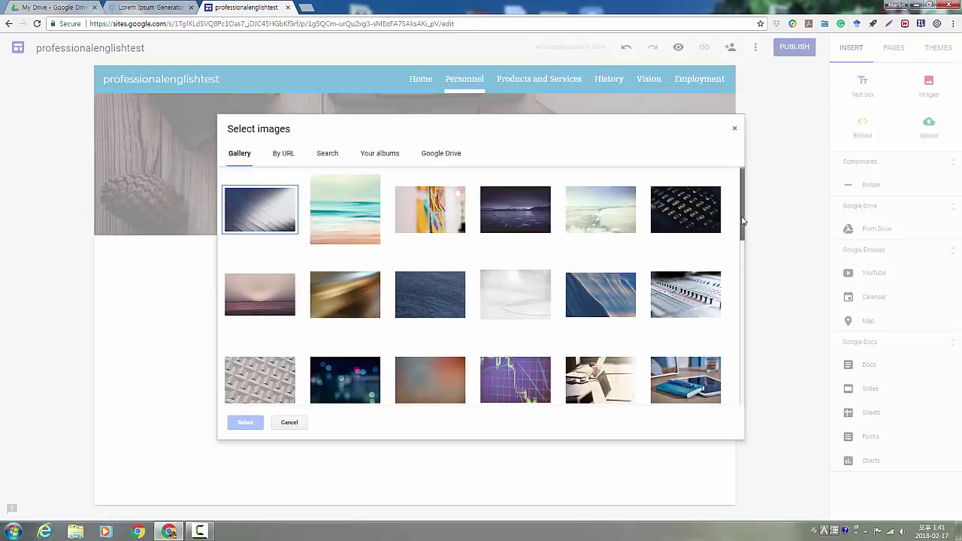
left_click_drag(747, 220, 738, 252)
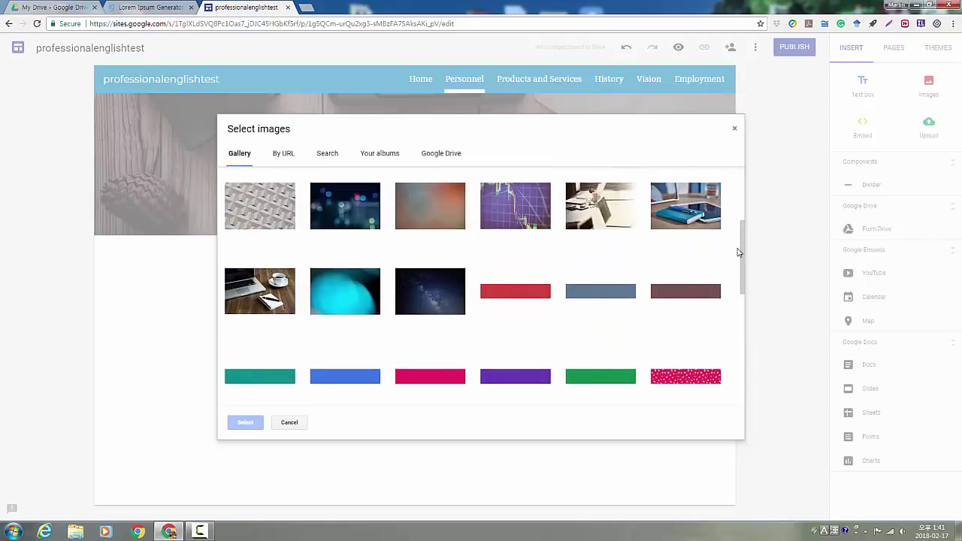
left_click(256, 291)
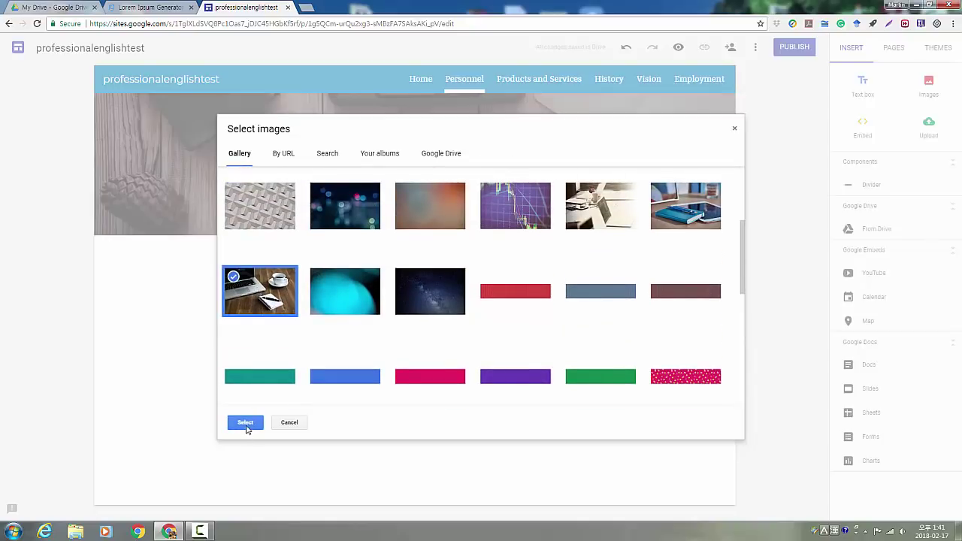
left_click(246, 424)
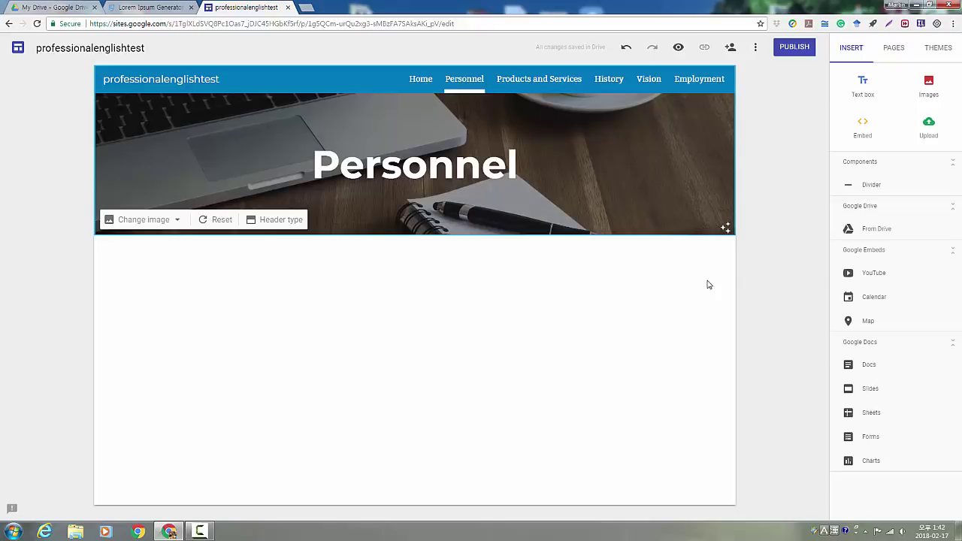
Insert a text box introducing the CEO of Professional English Academy, keeping Normal text style
left_click(287, 290)
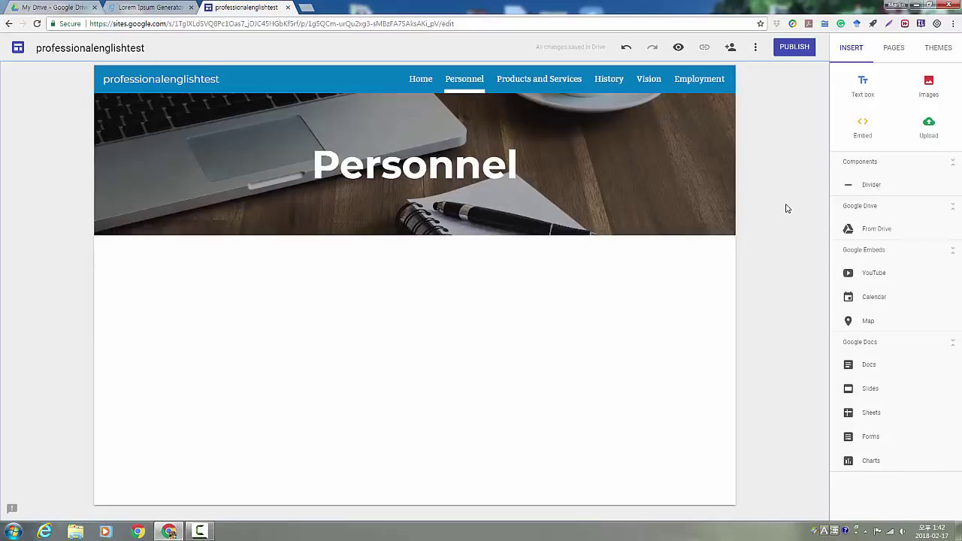
left_click(863, 86)
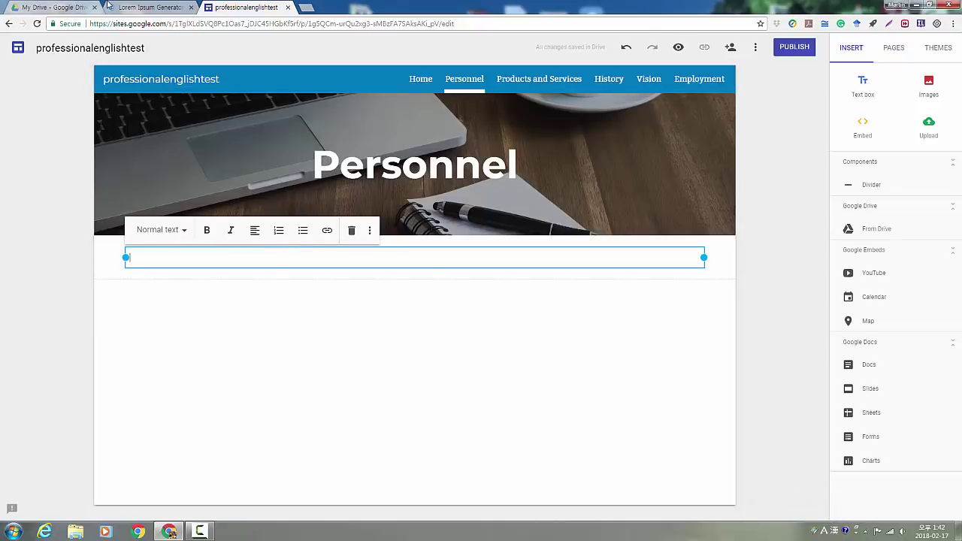
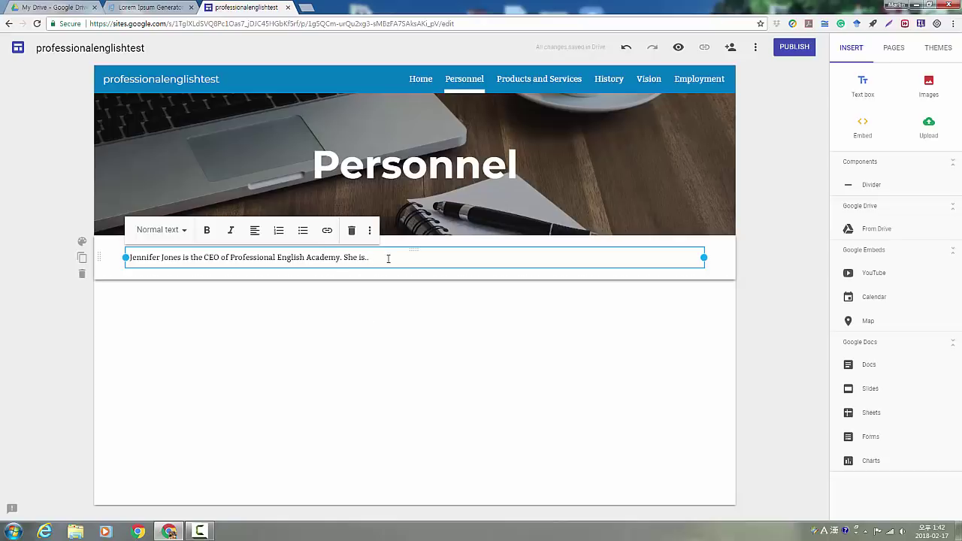
left_click_drag(372, 258, 117, 254)
left_click(185, 230)
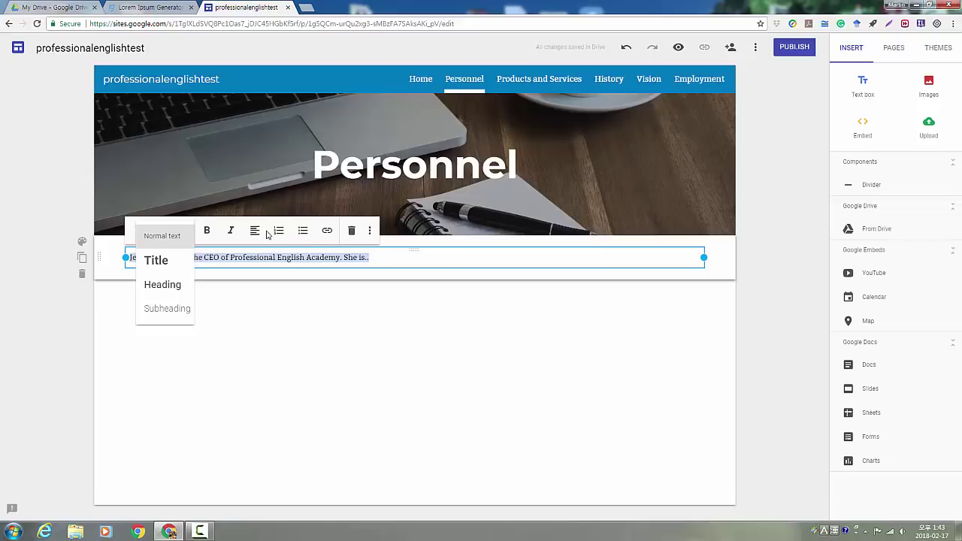
left_click(428, 258)
left_click(239, 357)
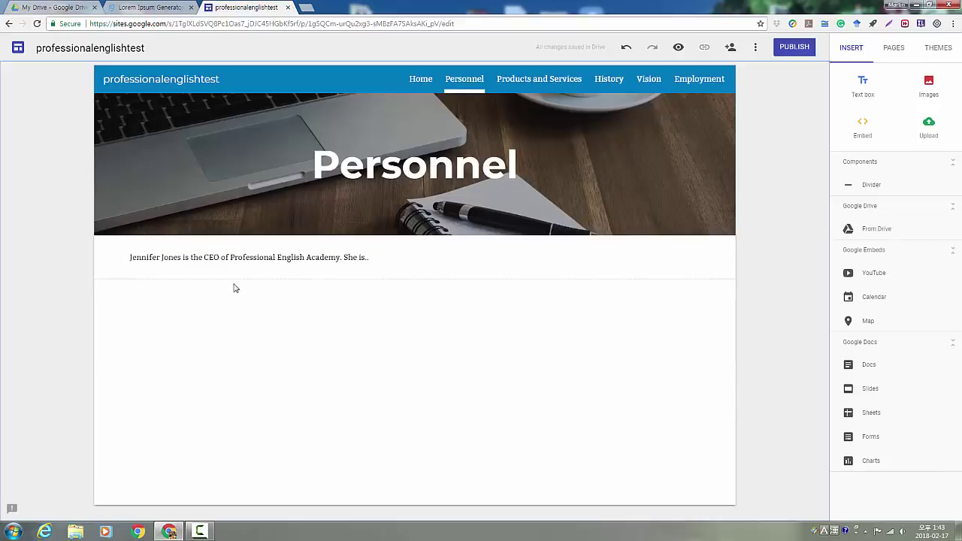
Insert the kitchen photo from Drive on the Personnel page and shrink it to a thumbnail
left_click(882, 233)
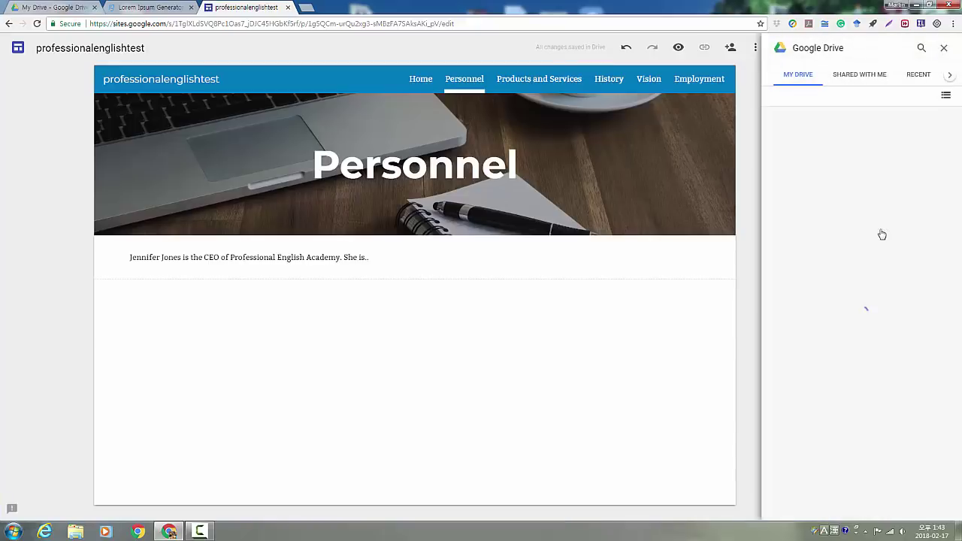
left_click(827, 181)
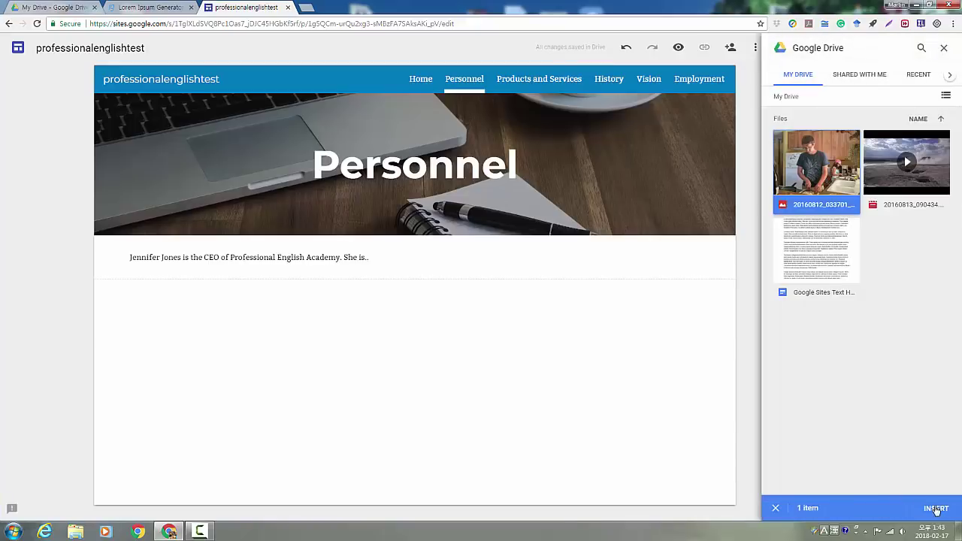
left_click(937, 509)
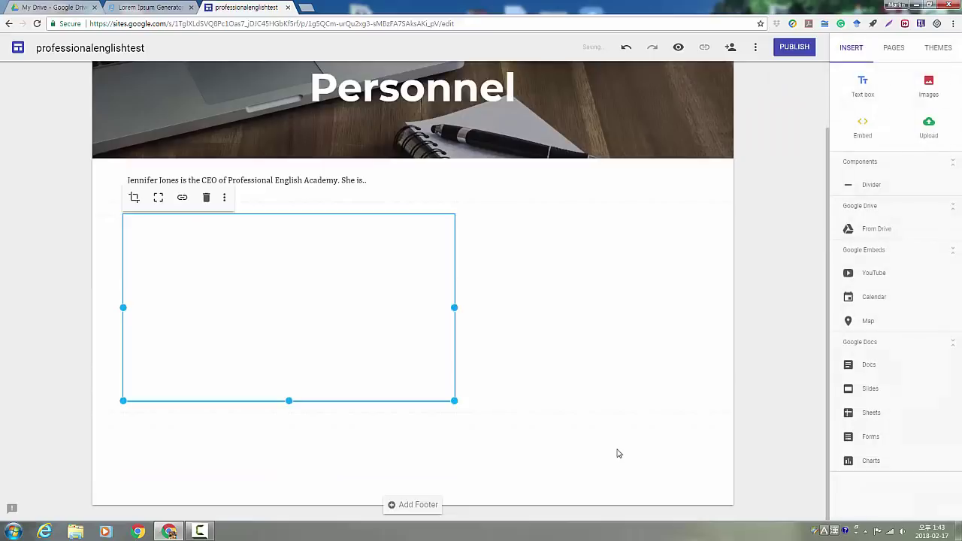
left_click_drag(455, 401, 211, 394)
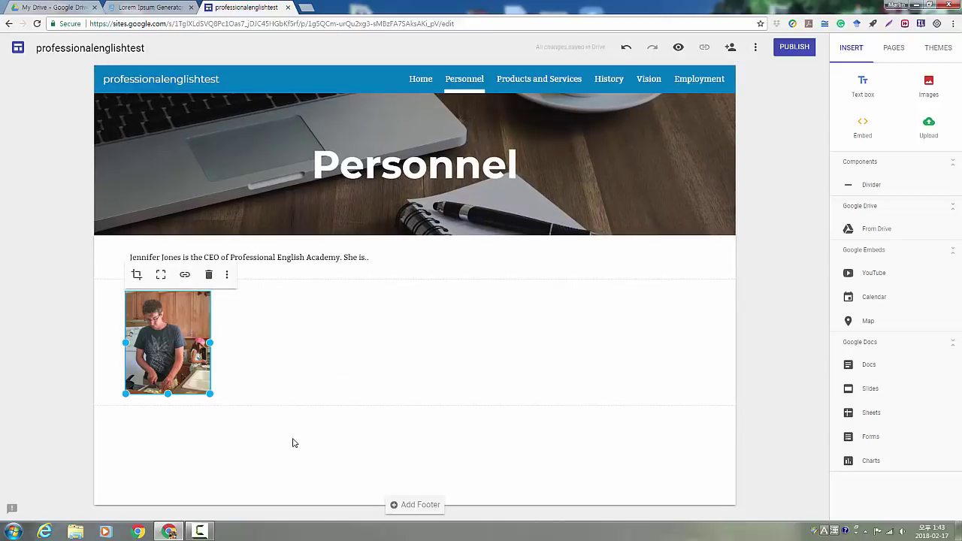
Place the CEO introduction text beside the kitchen photo
left_click(178, 427)
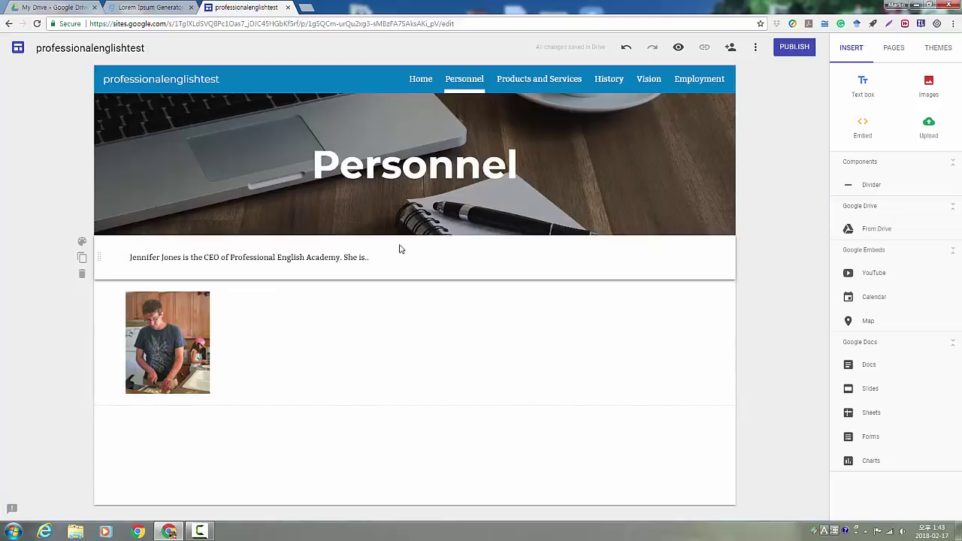
left_click_drag(417, 263, 290, 339)
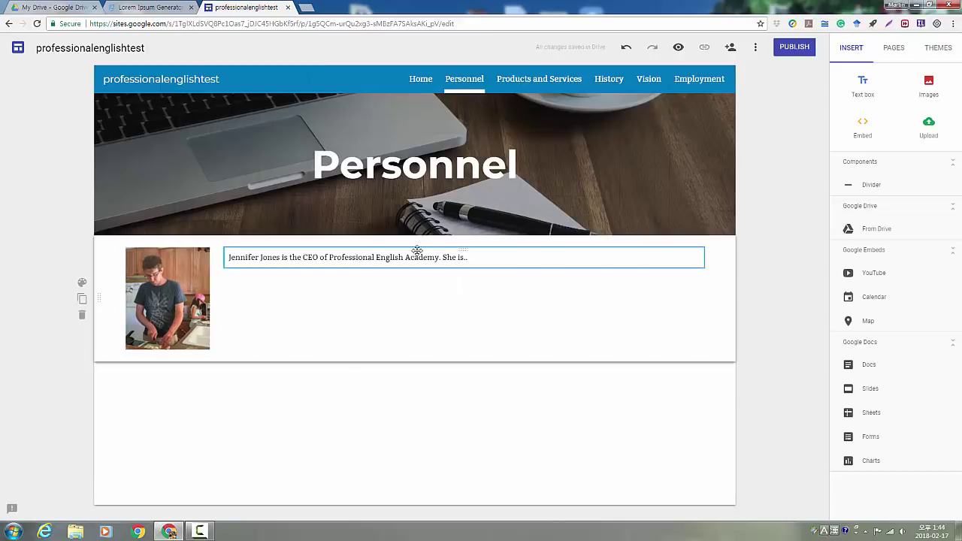
left_click_drag(461, 251, 339, 391)
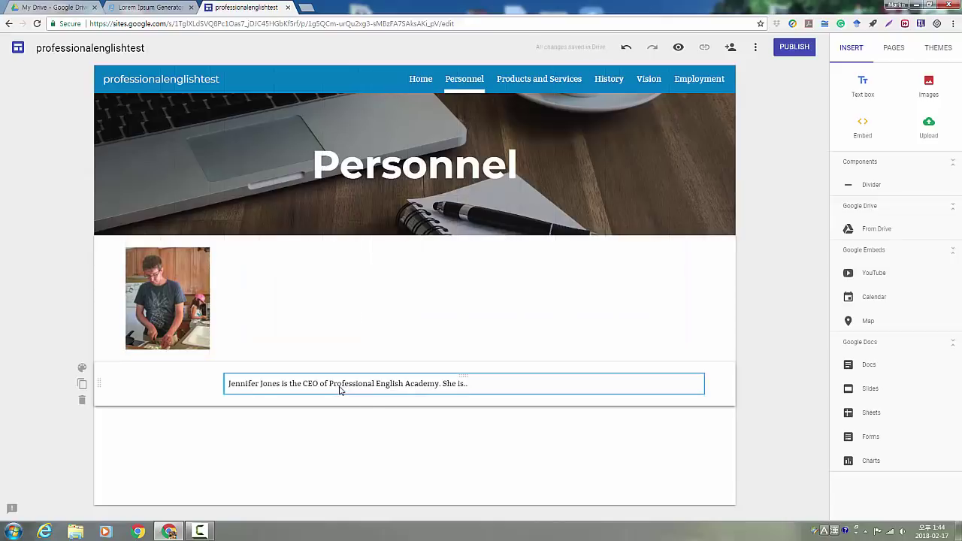
left_click(217, 387)
left_click_drag(462, 376, 467, 301)
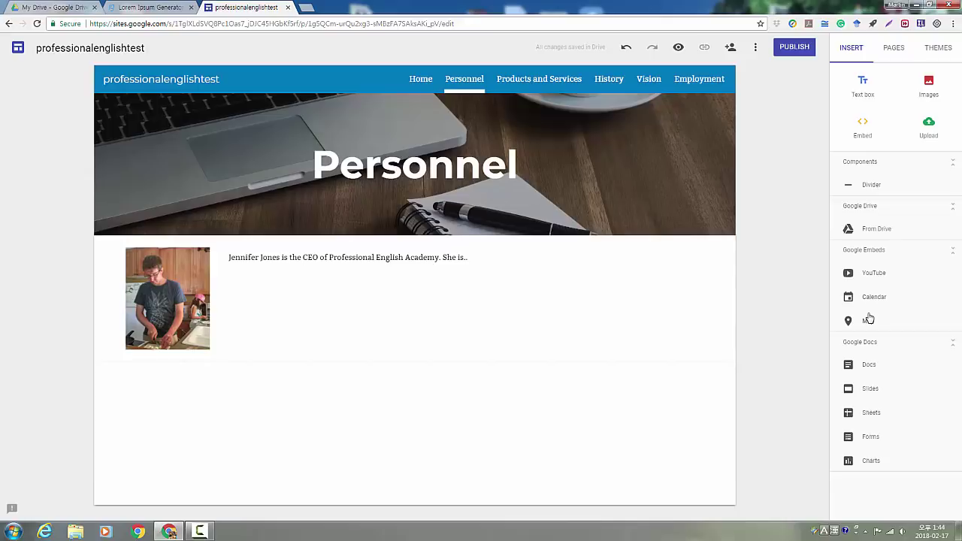
Add a map with a placemark in central Daegu (Jung-gu) to the Home page
left_click(423, 81)
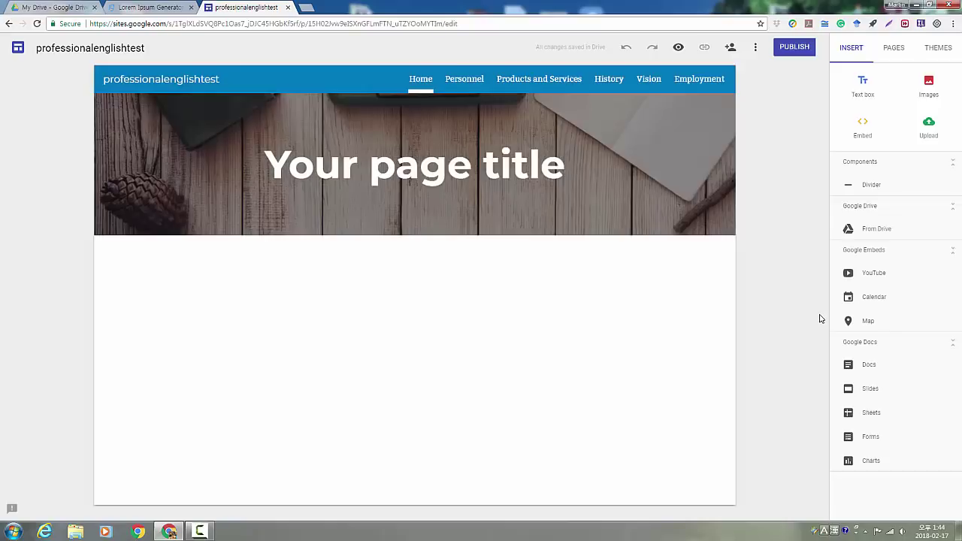
left_click(869, 322)
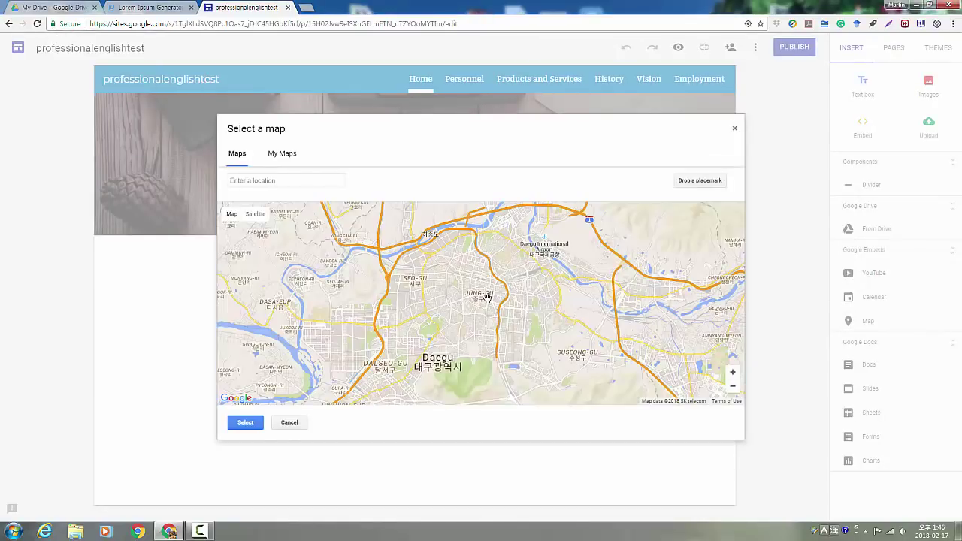
left_click(691, 184)
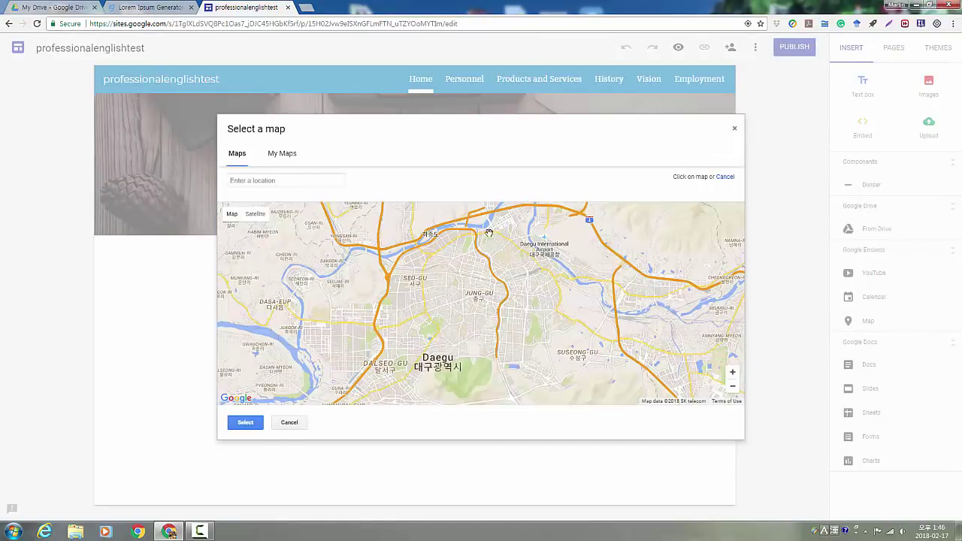
left_click(478, 295)
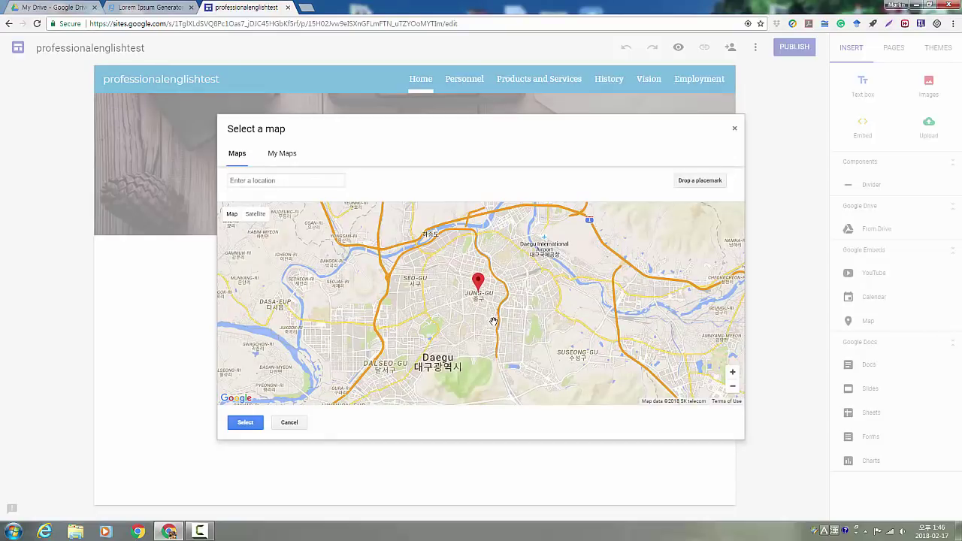
left_click(257, 426)
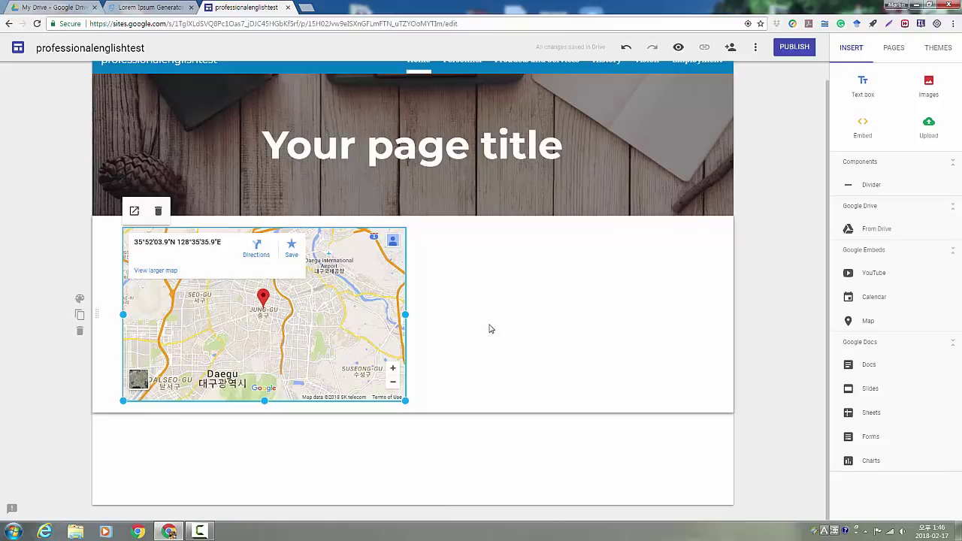
left_click(490, 329)
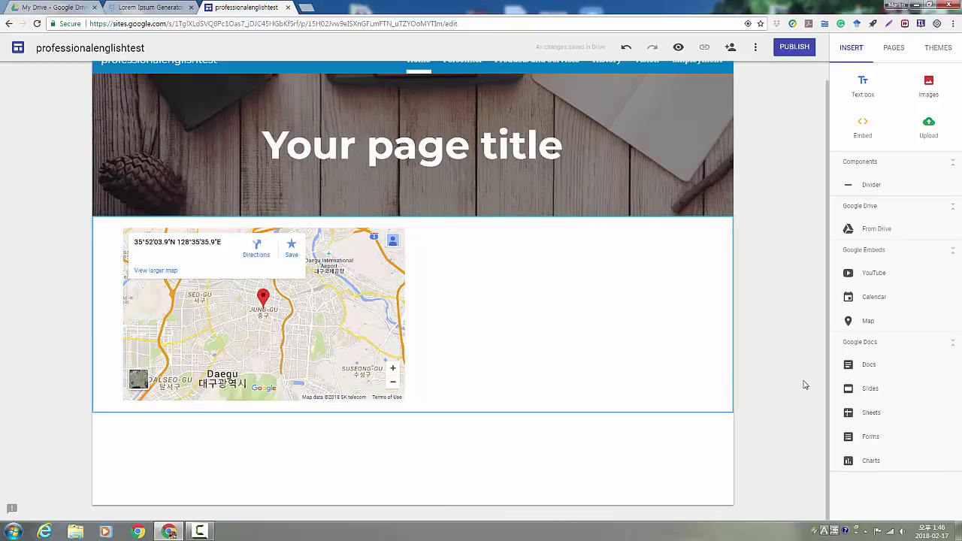
left_click(928, 84)
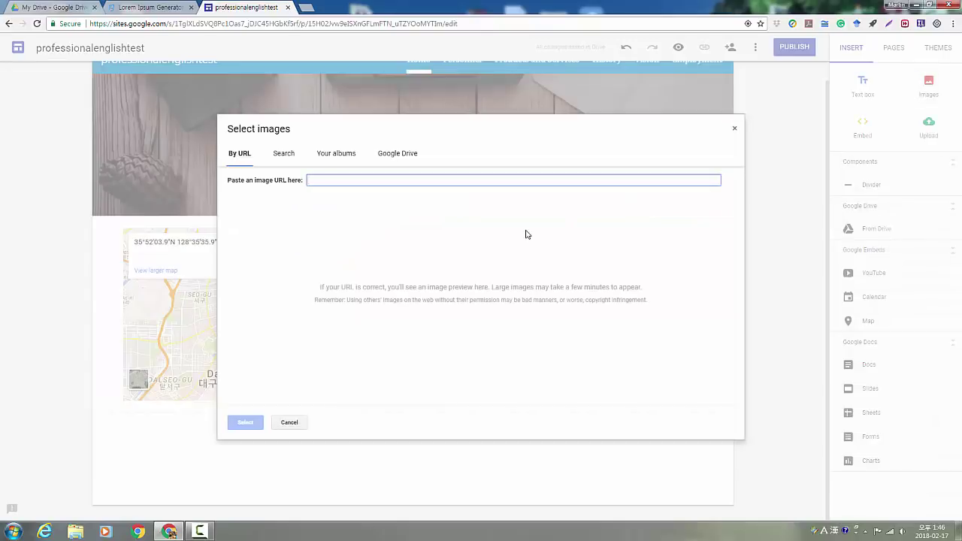
Insert the navy-suit photo from a 'professional' image search below the map, widened
left_click(286, 160)
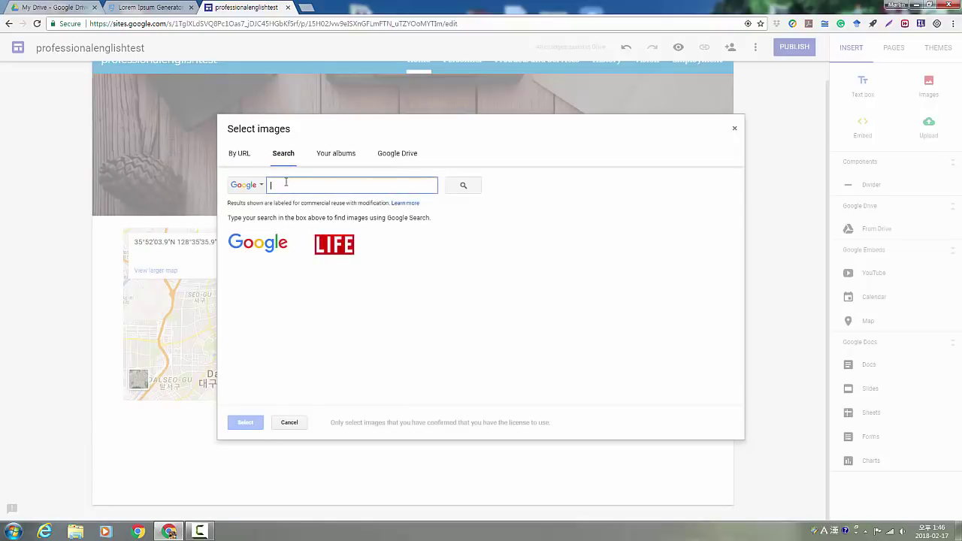
type("professional")
key("Return")
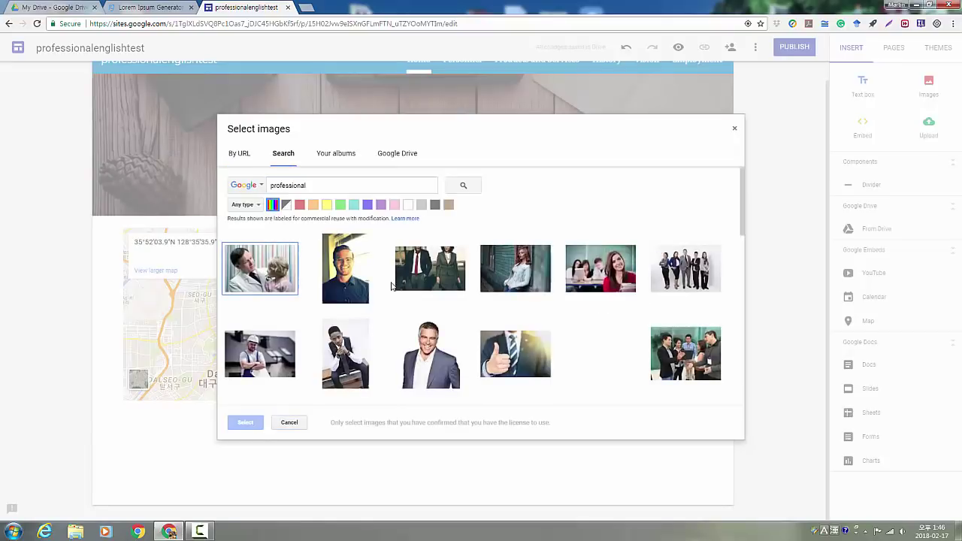
scroll(466, 301, "down", 4)
left_click(601, 243)
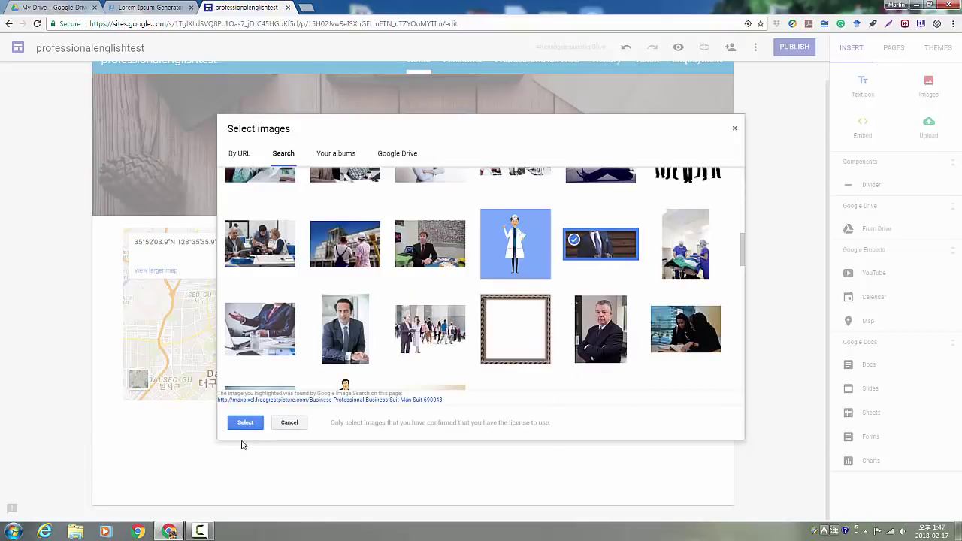
left_click(245, 422)
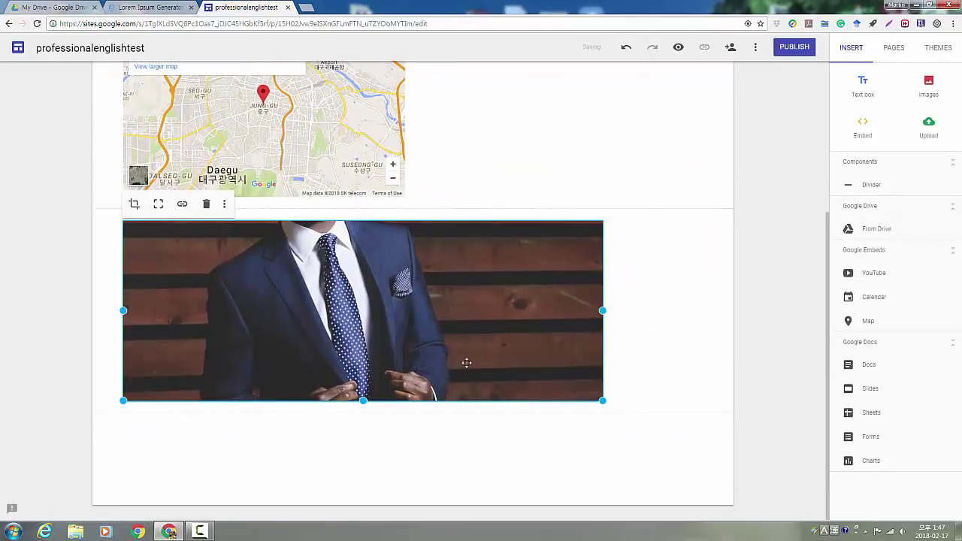
left_click_drag(603, 311, 702, 310)
scroll(833, 279, "up", 3)
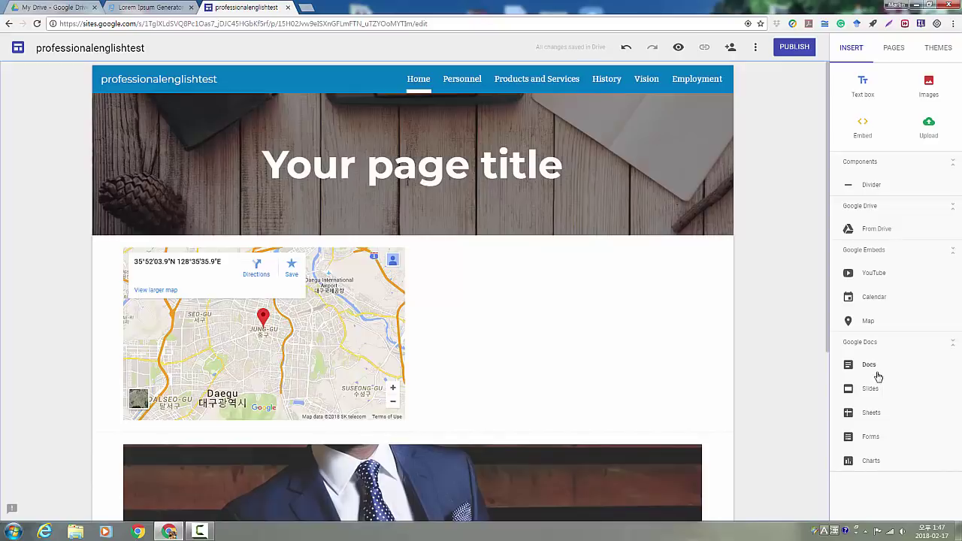
Embed the lorem ipsum text document below the map and stretch it taller
left_click(869, 365)
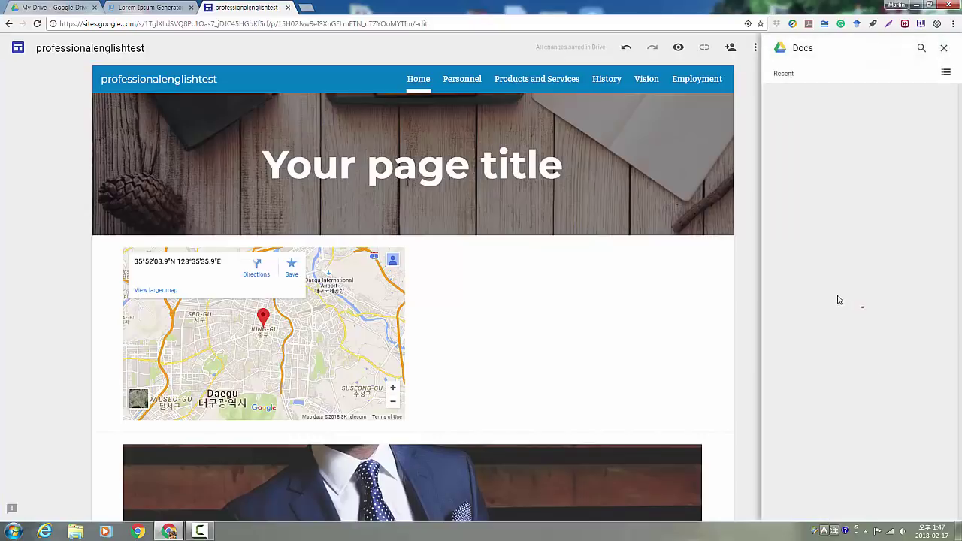
left_click(808, 154)
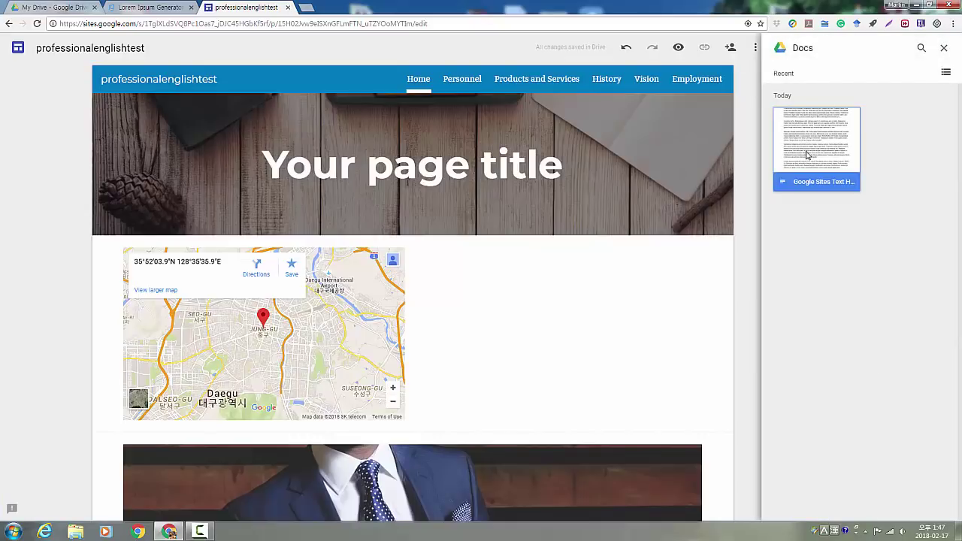
left_click(937, 509)
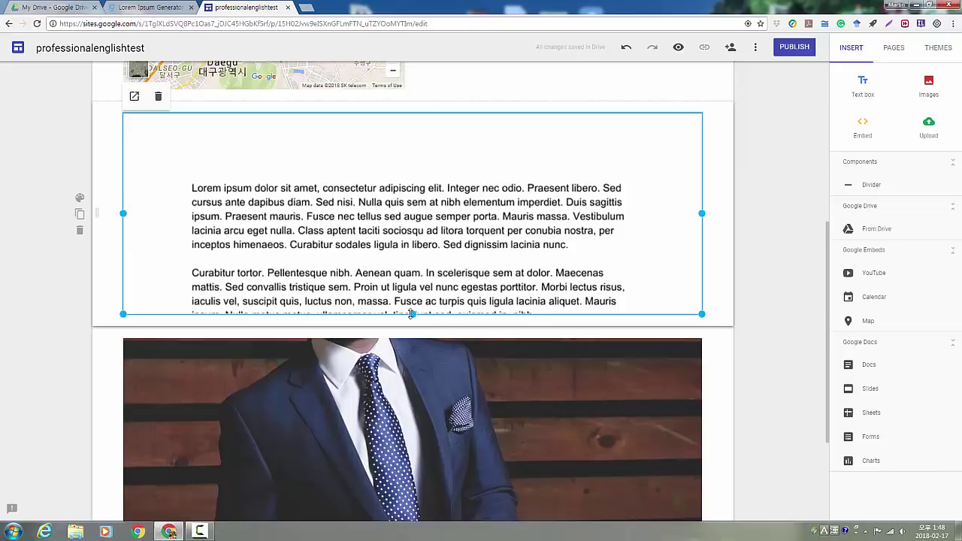
left_click_drag(413, 314, 416, 525)
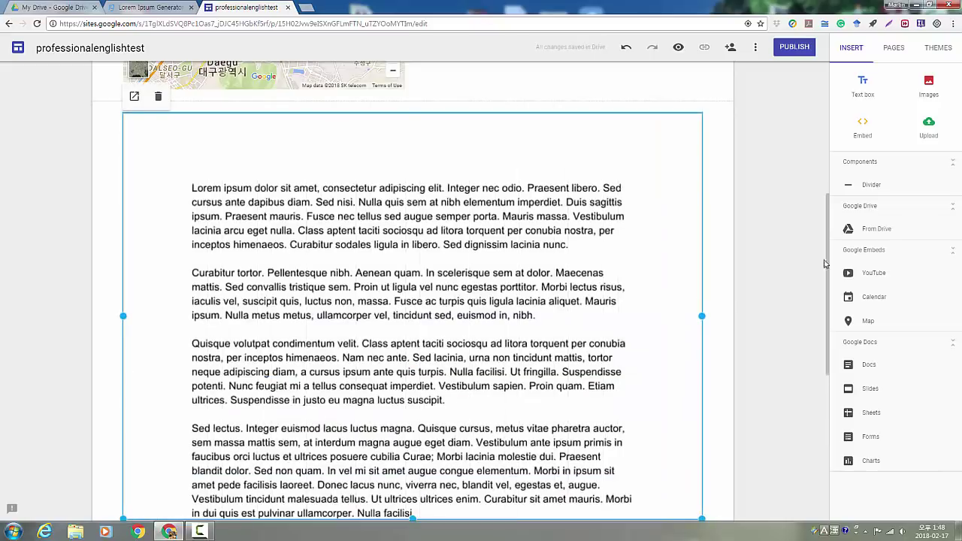
Open the Products and Services page for editing
left_click_drag(833, 261, 823, 237)
scroll(823, 236, "up", 5)
left_click(539, 79)
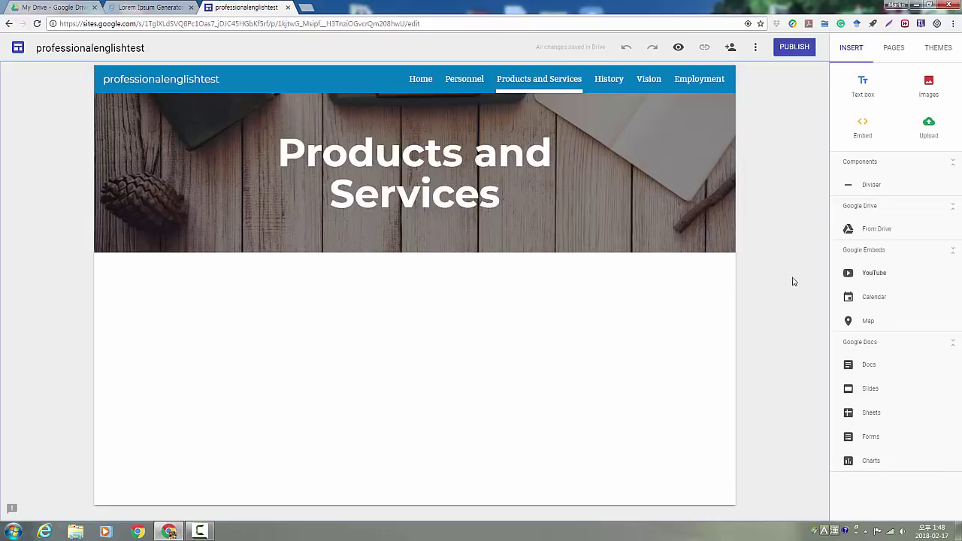
left_click(876, 275)
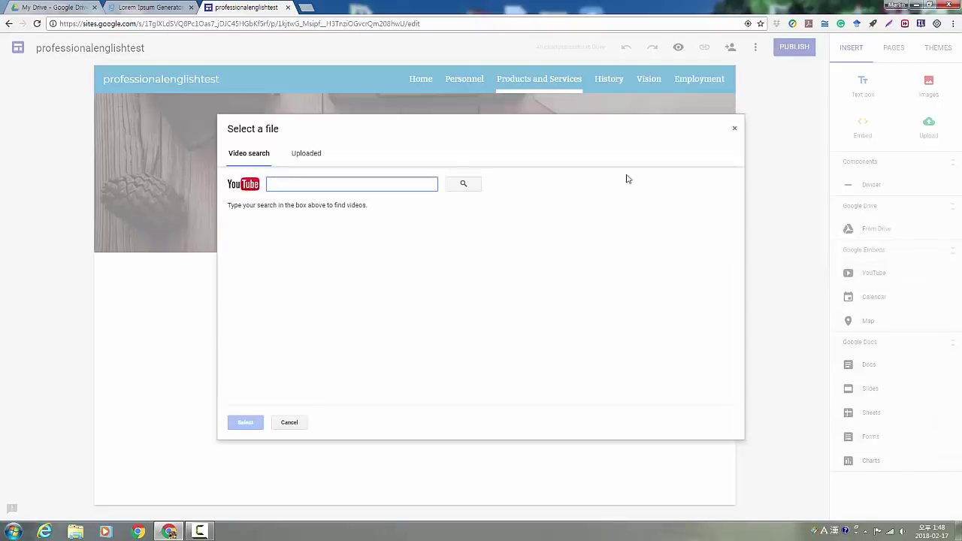
left_click(736, 133)
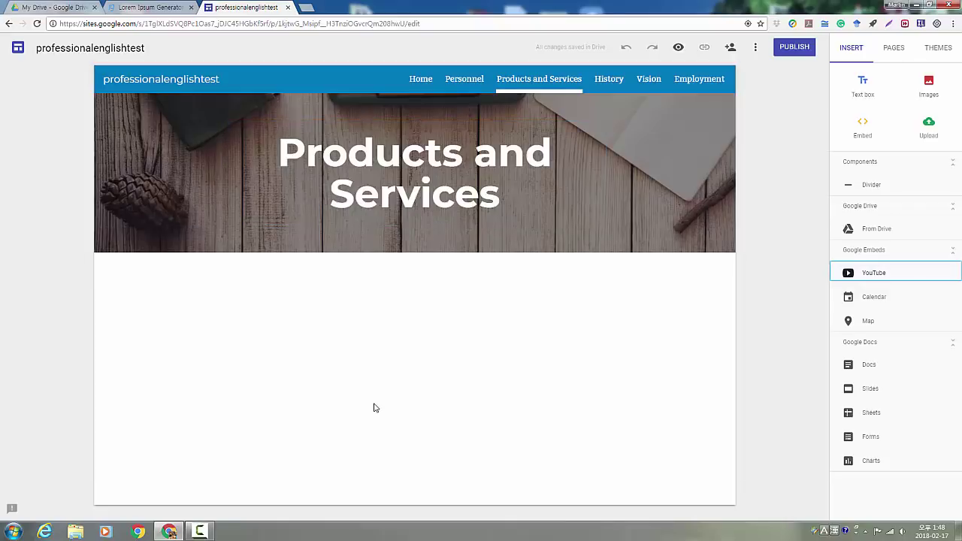
Turn on a shareable link for the 20160813 video in Google Drive
left_click(53, 7)
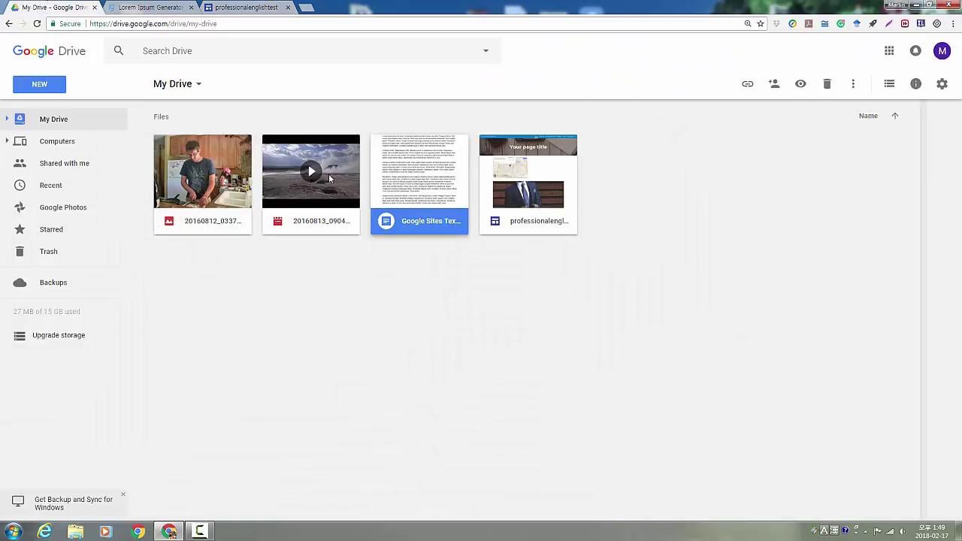
left_click(328, 174)
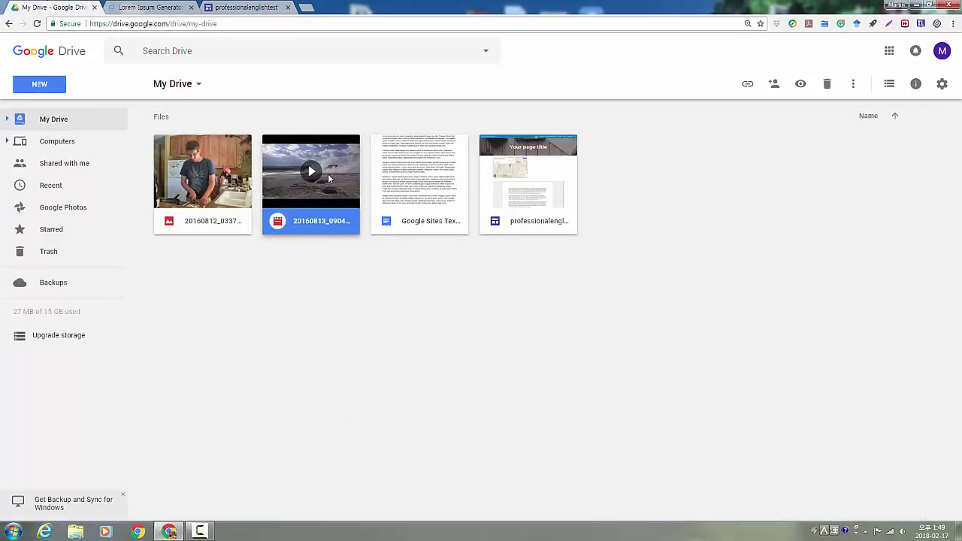
right_click(328, 174)
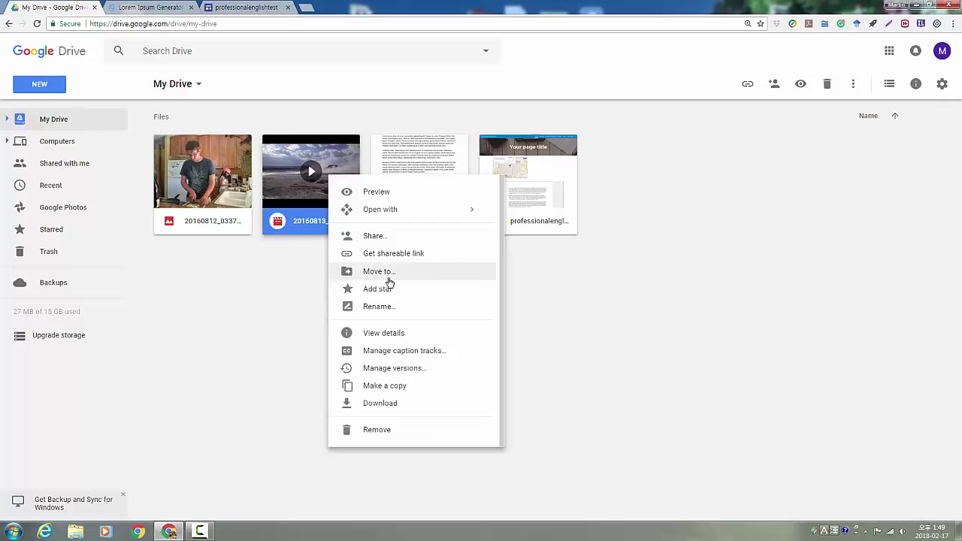
left_click(390, 256)
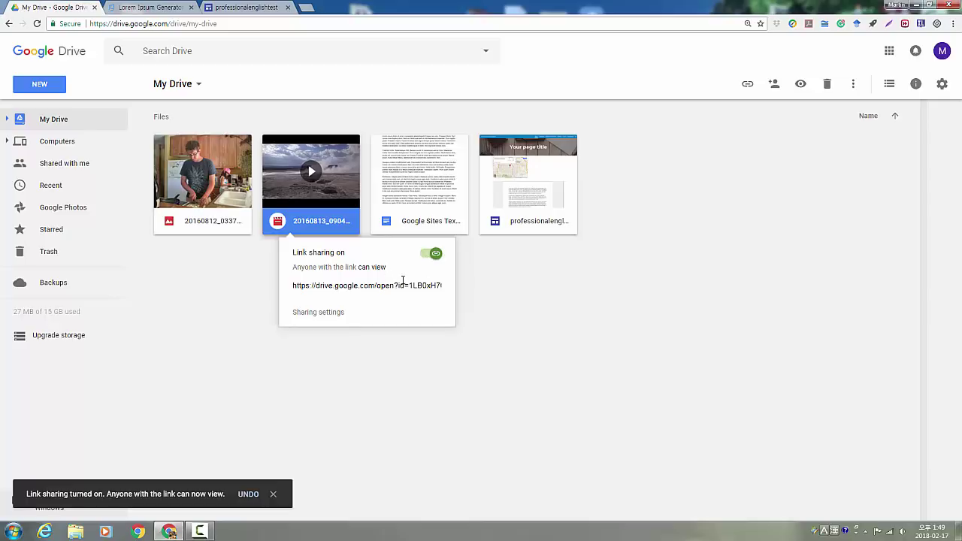
Set the video's link access to On - Public on the web and save
left_click(331, 314)
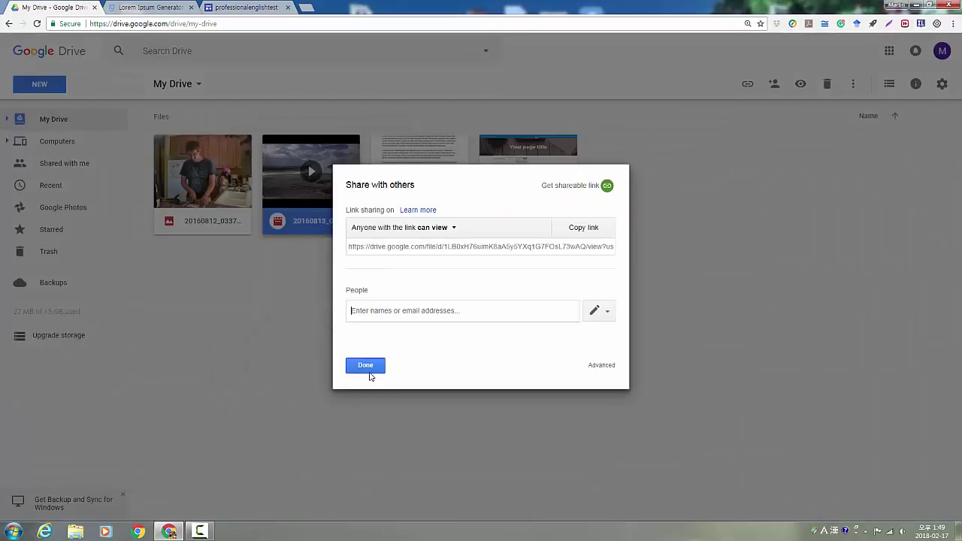
left_click(449, 228)
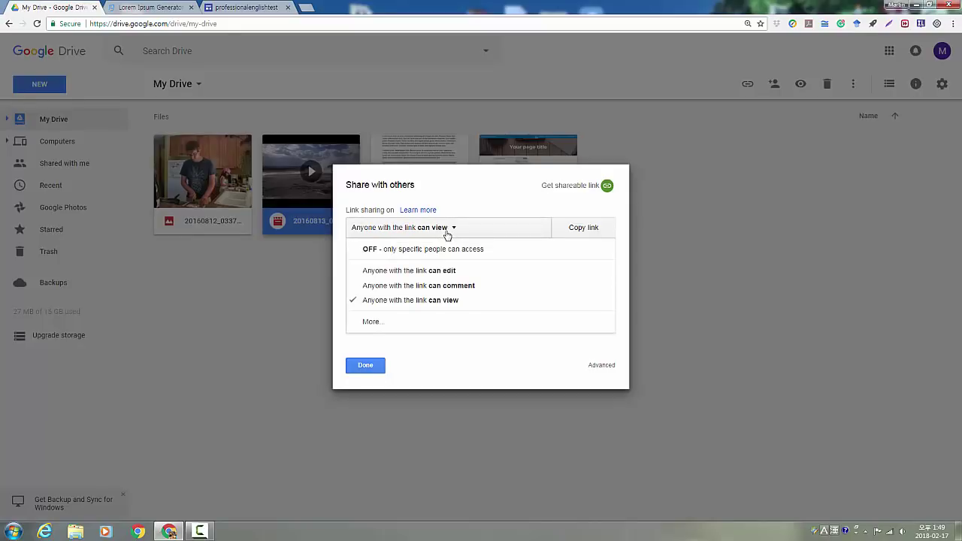
left_click(531, 195)
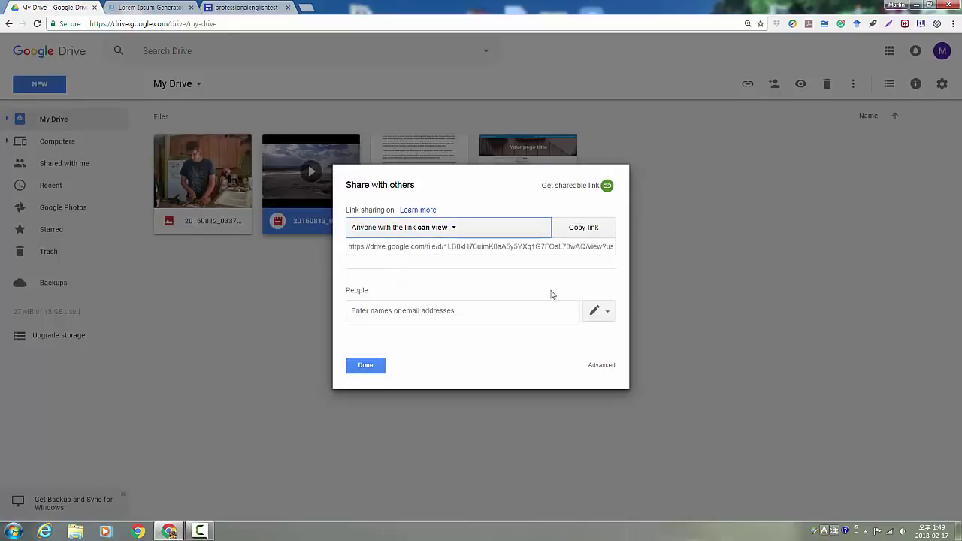
left_click(604, 369)
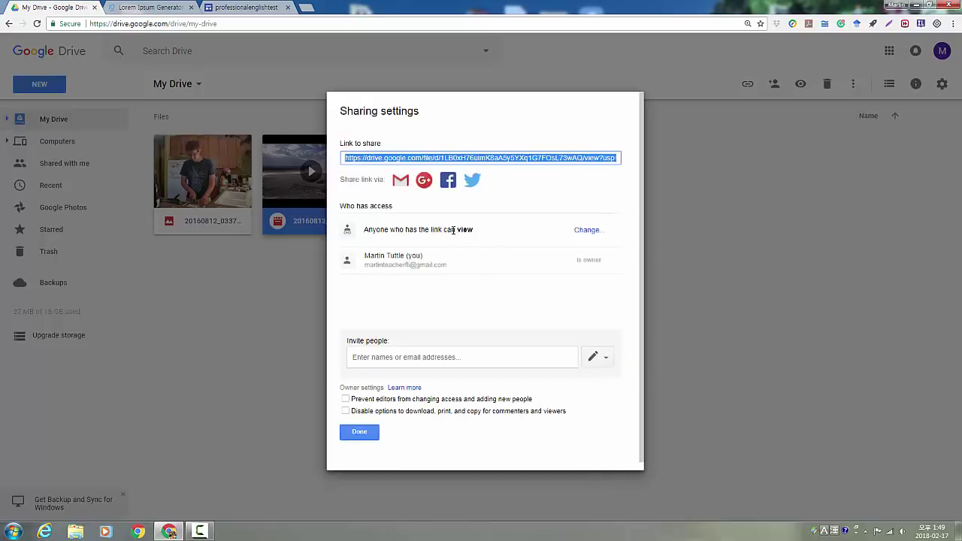
left_click(594, 233)
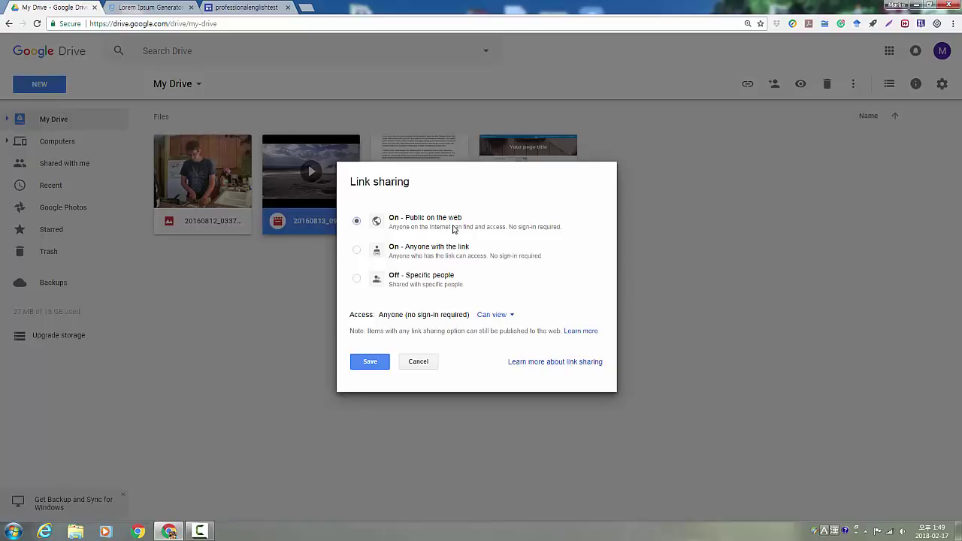
left_click(367, 368)
left_click(367, 369)
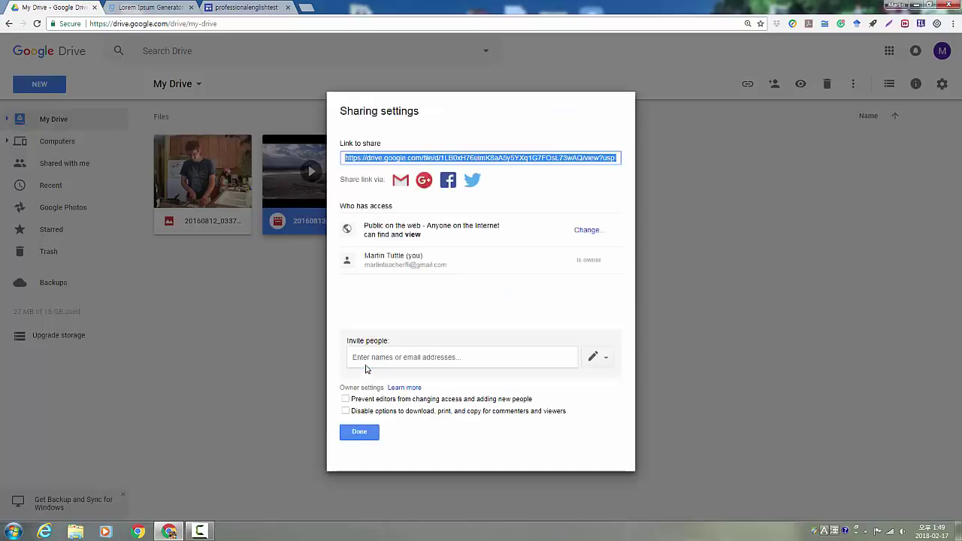
left_click(369, 433)
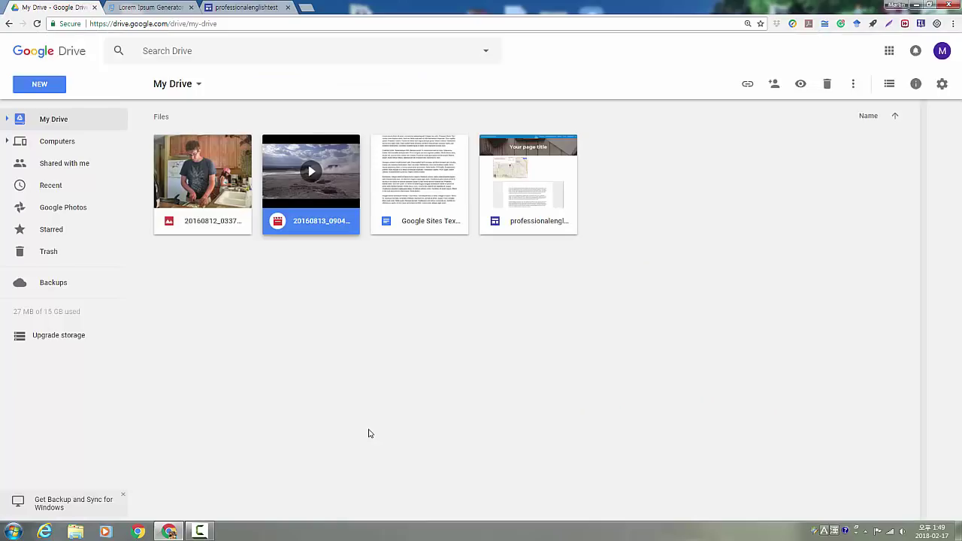
Embed the 20160813 geyser video from Drive on the Products and Services page
left_click(246, 7)
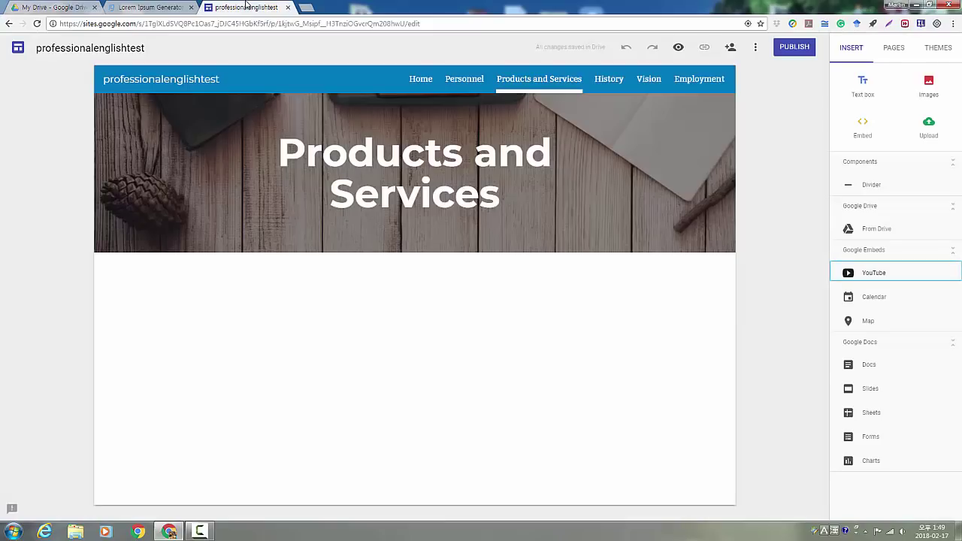
left_click(880, 230)
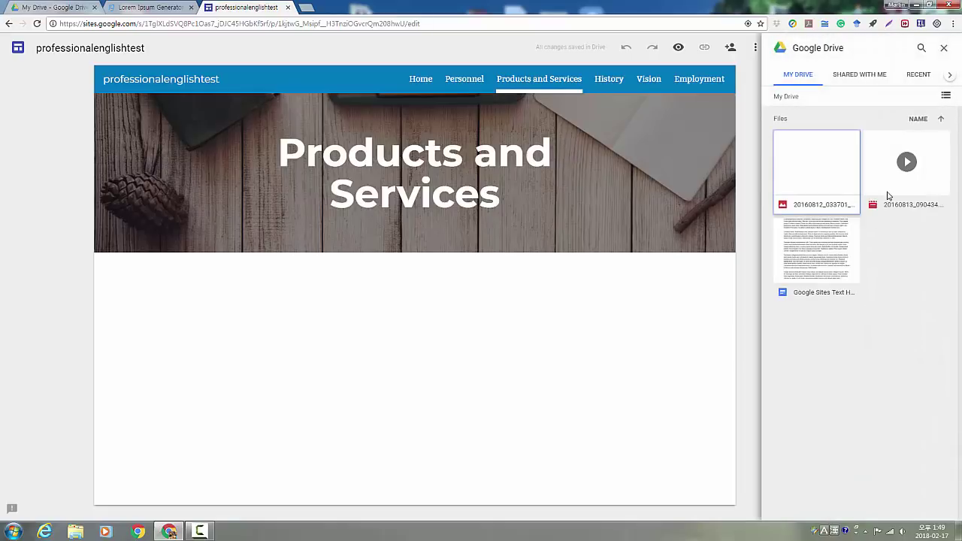
left_click(896, 171)
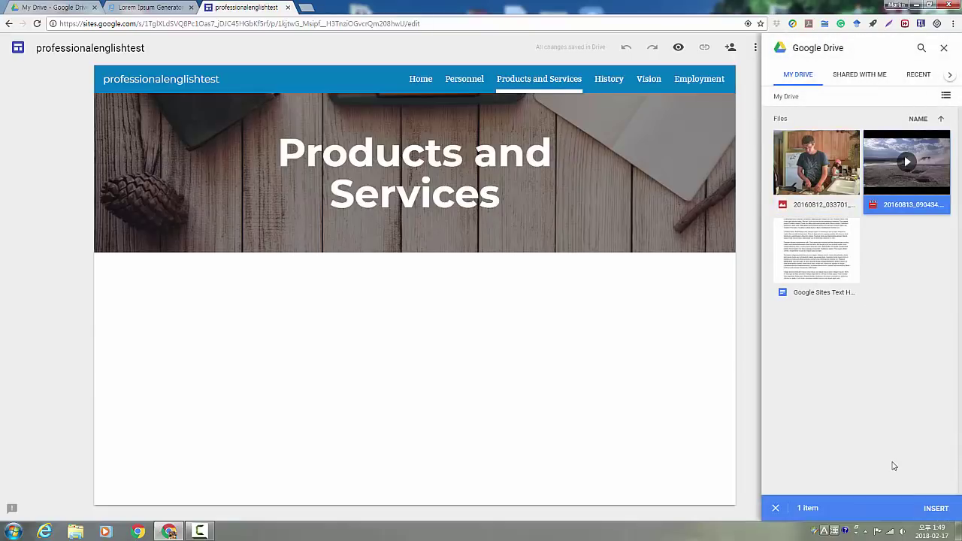
left_click(931, 508)
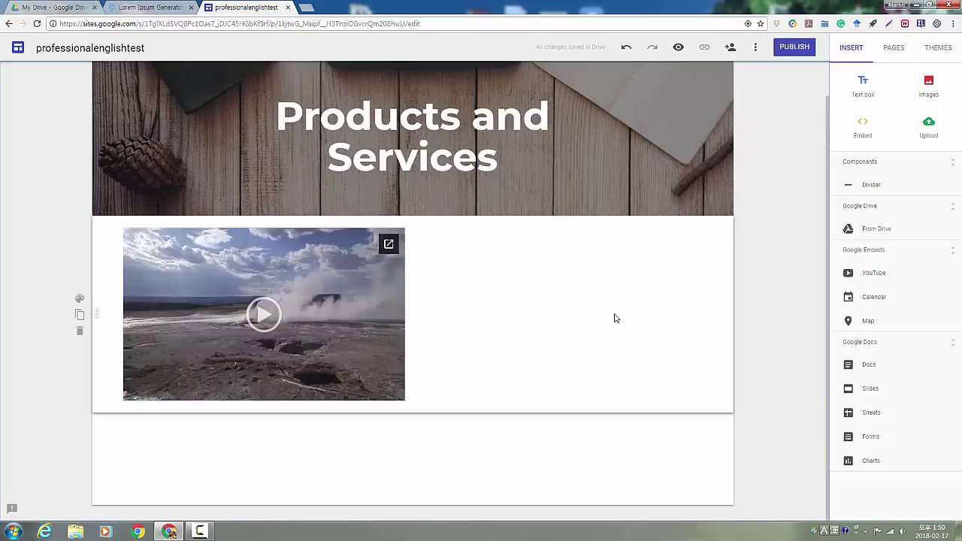
scroll(779, 238, "up", 1)
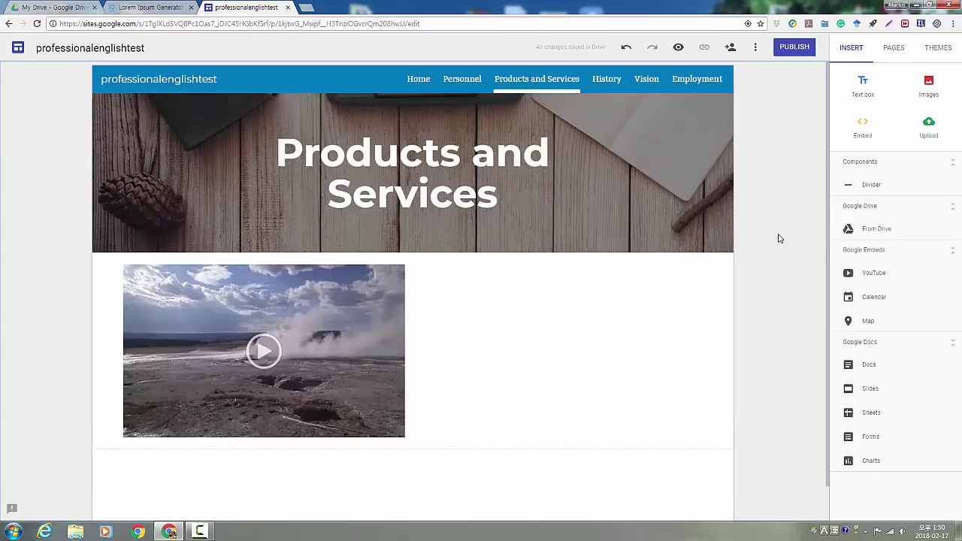
Preview the site in tablet and phone views
left_click(679, 48)
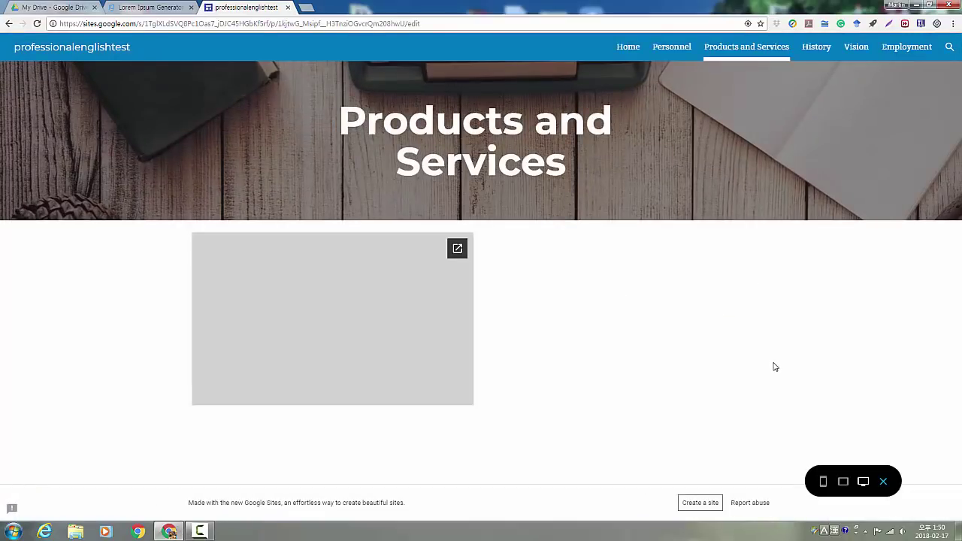
left_click(843, 485)
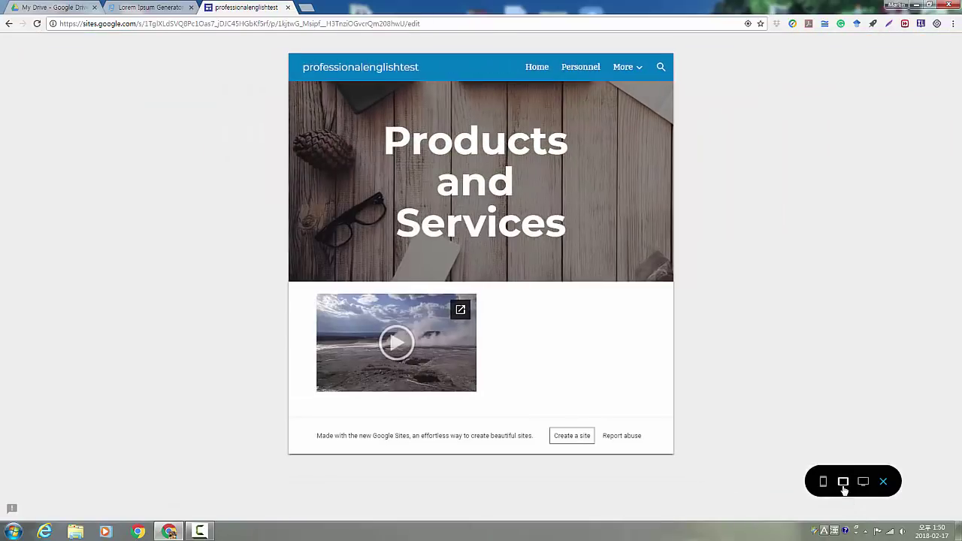
left_click(824, 485)
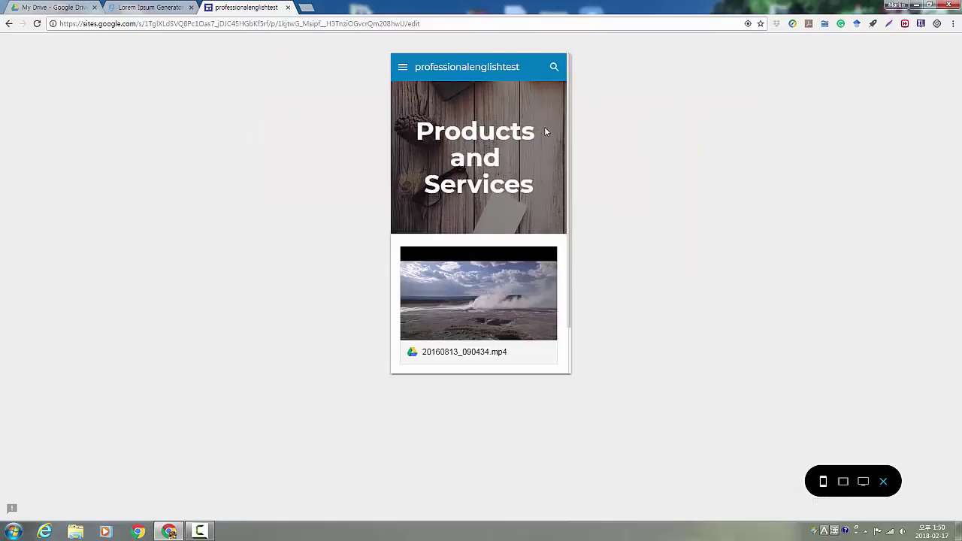
Open Personnel from the phone-view menu, then exit the preview
left_click(403, 68)
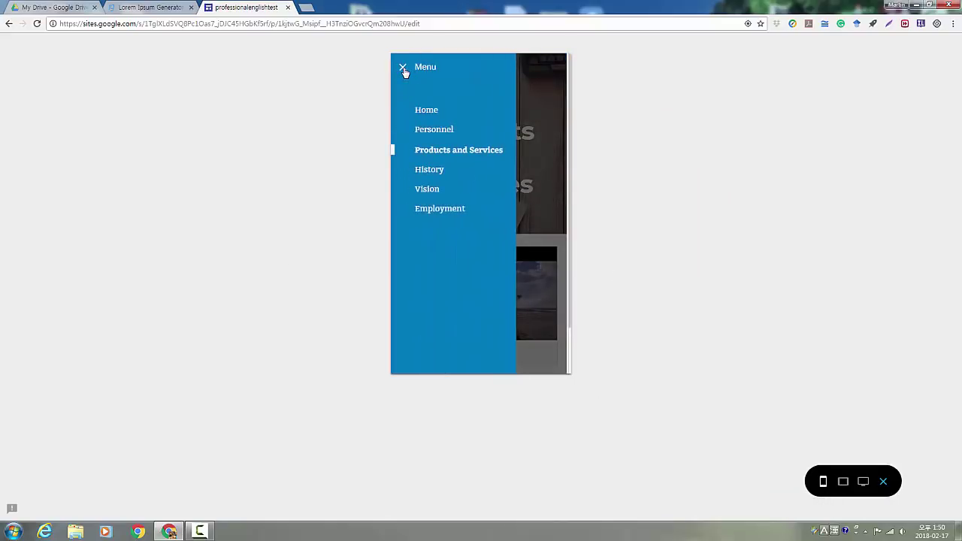
left_click(428, 131)
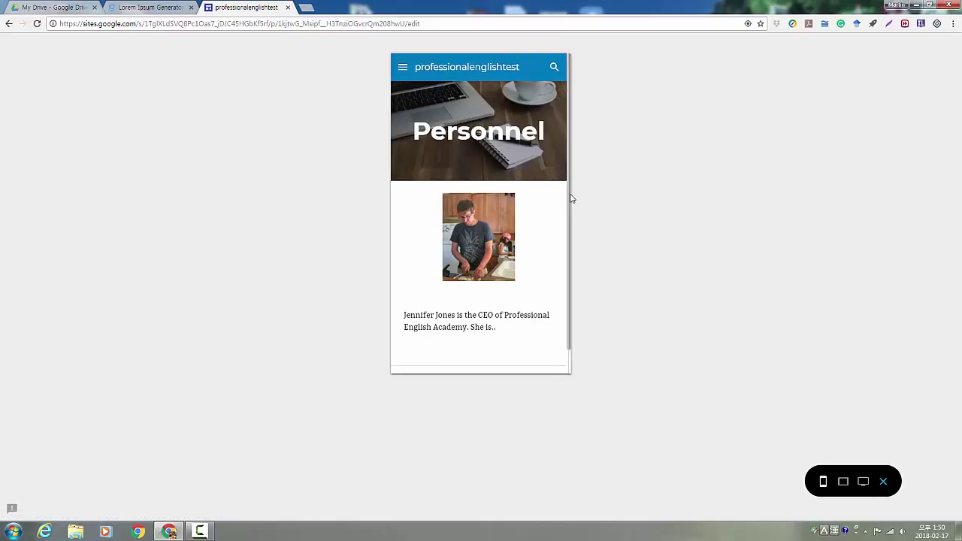
left_click_drag(570, 198, 571, 206)
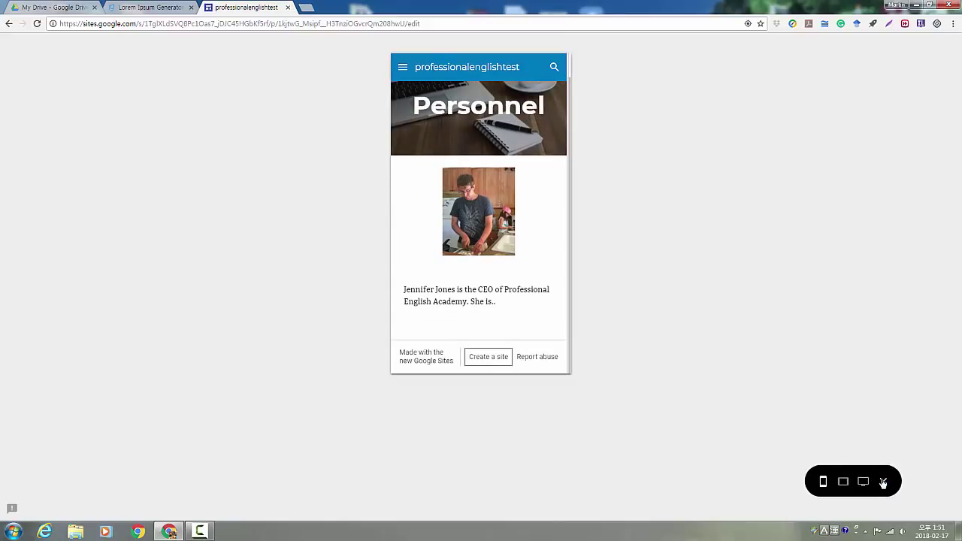
left_click(883, 481)
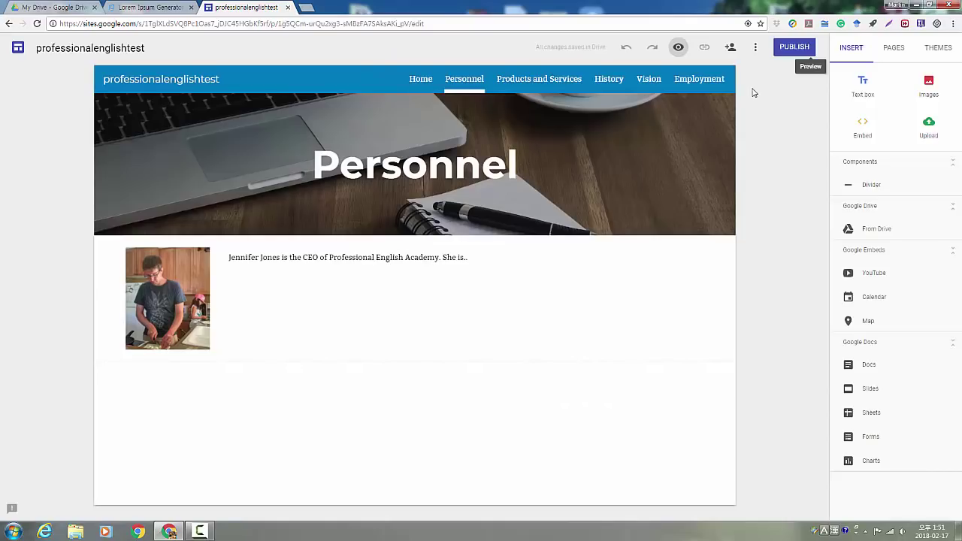
Publish the site hidden from search engines and copy the live Personnel page URL
left_click(785, 50)
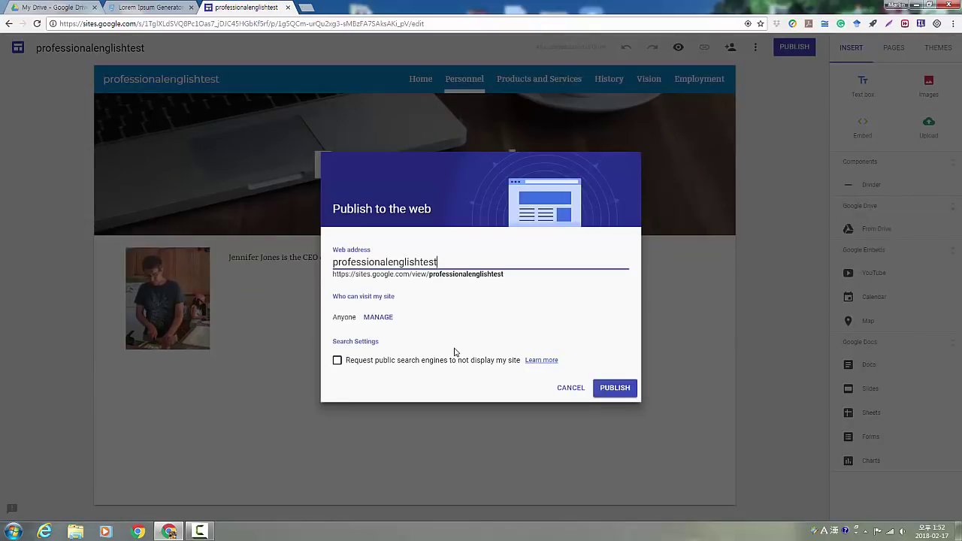
left_click(338, 361)
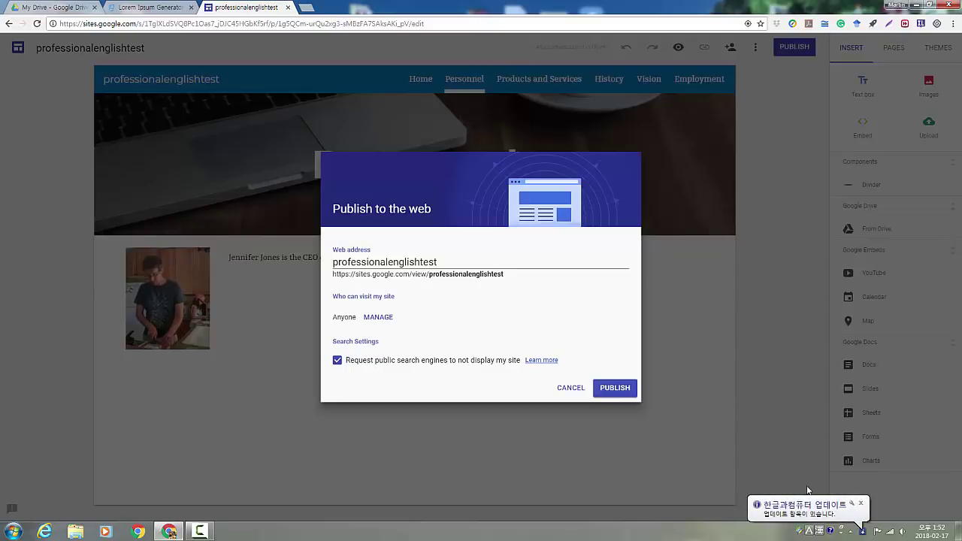
left_click(862, 504)
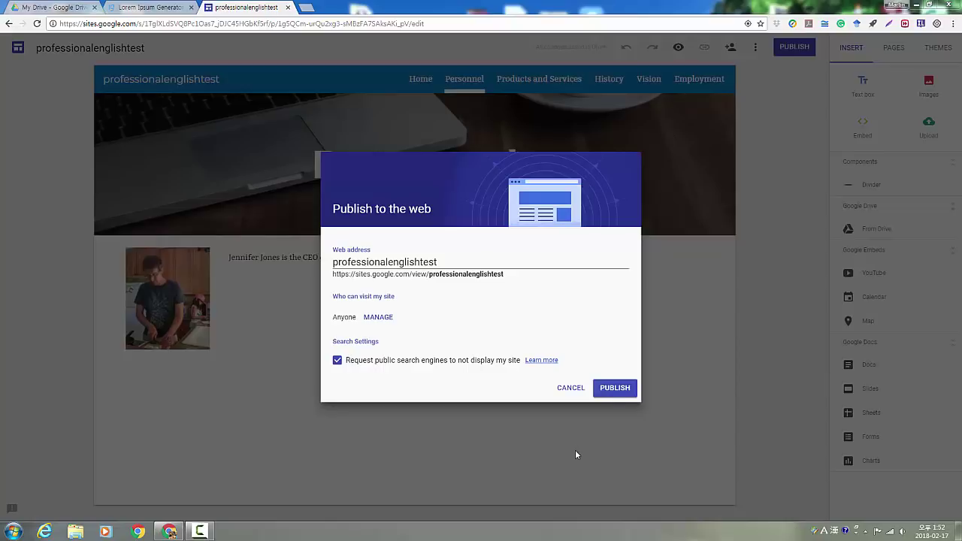
left_click(612, 389)
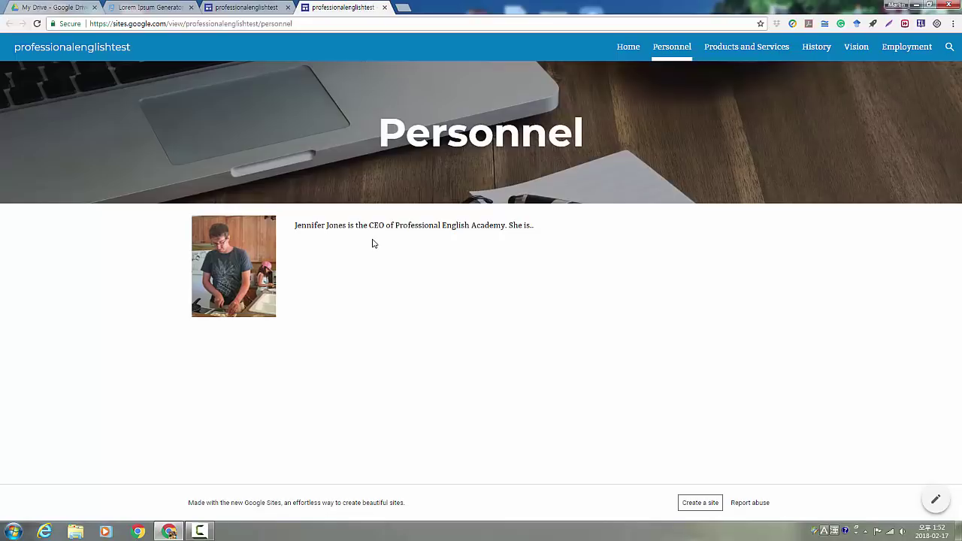
left_click(258, 26)
key("ctrl+c")
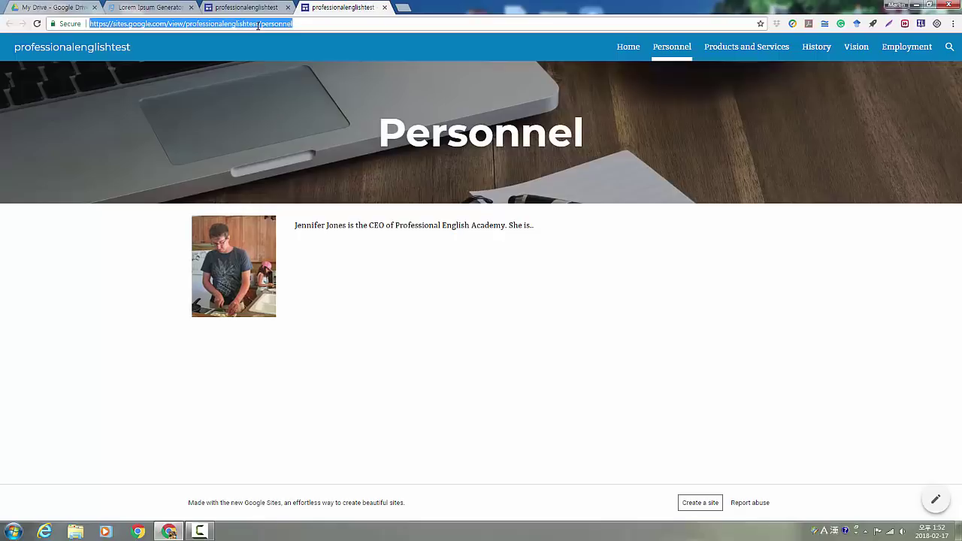
right_click(258, 25)
Open the Google+ community page in a new tab
left_click(404, 10)
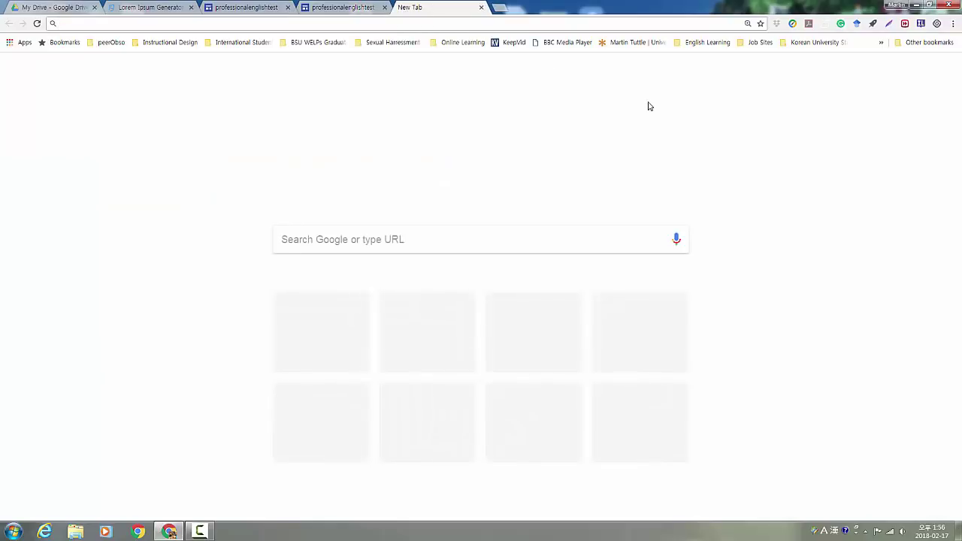
left_click(889, 72)
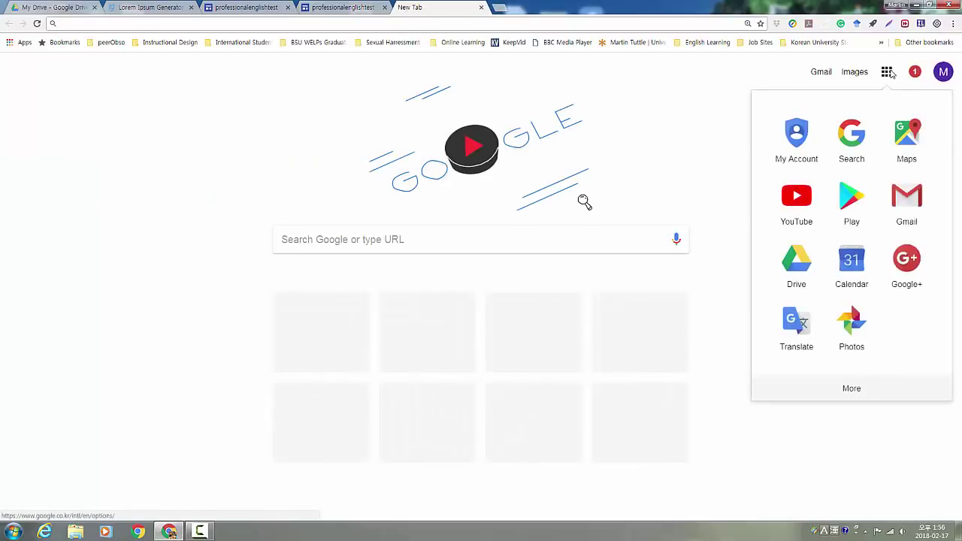
left_click(907, 259)
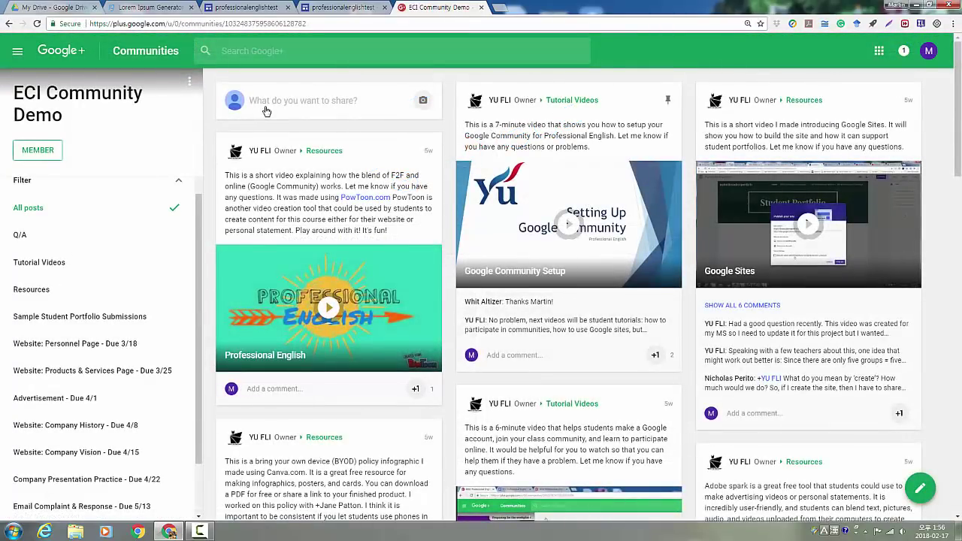
Post the Personnel page link under Website: Personnel Page - Due 3/18
left_click(266, 112)
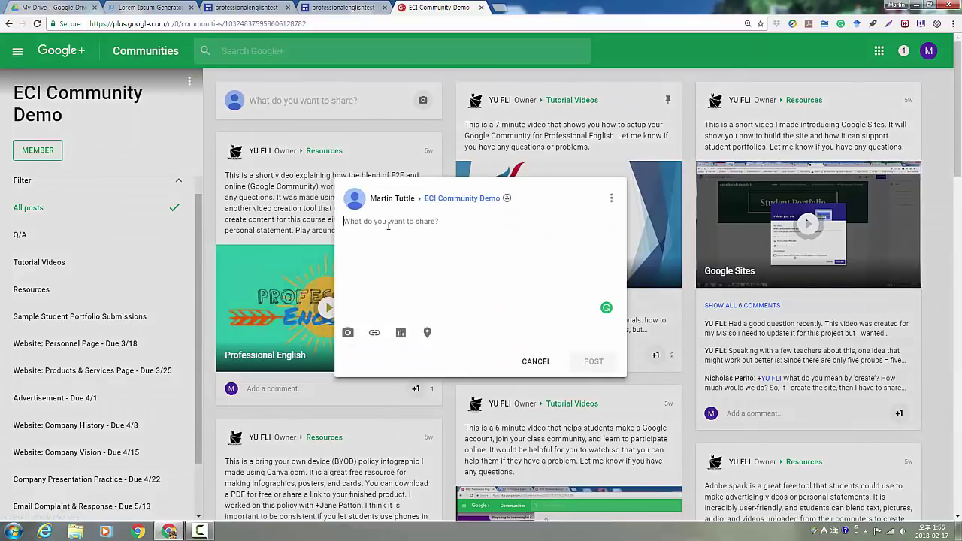
right_click(388, 225)
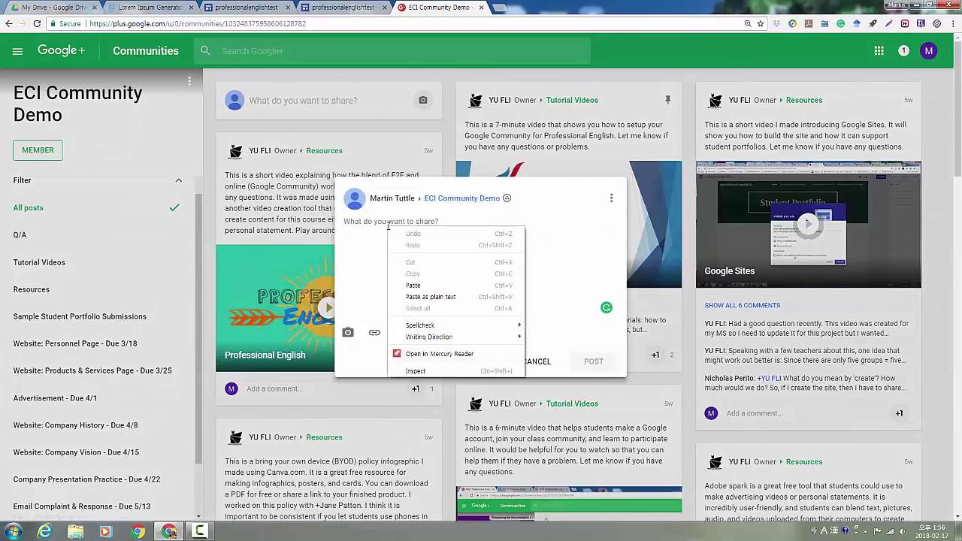
left_click(412, 286)
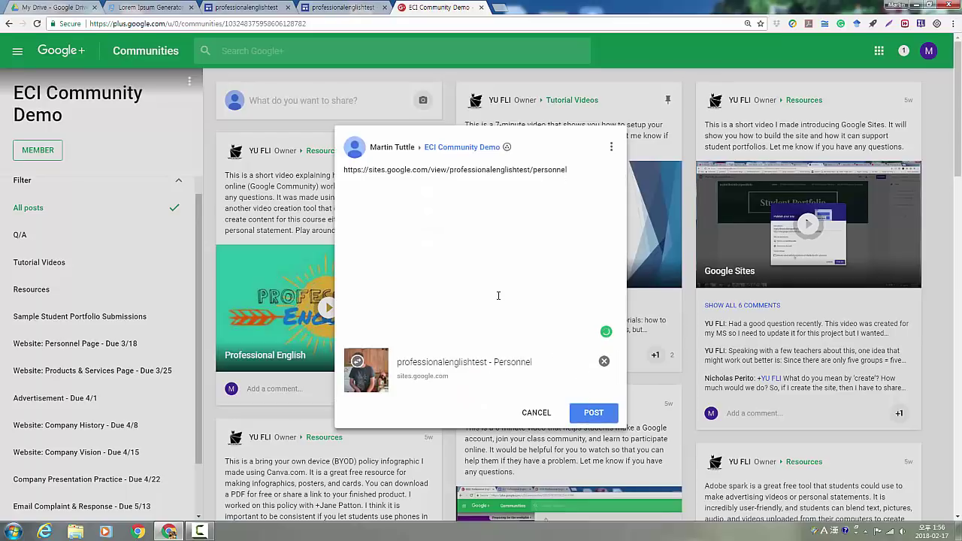
left_click(594, 414)
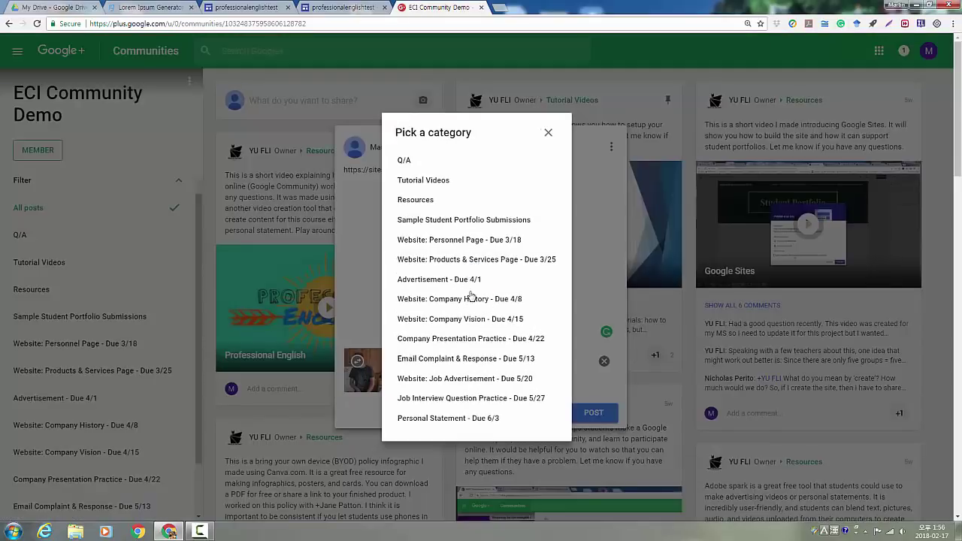
left_click(468, 248)
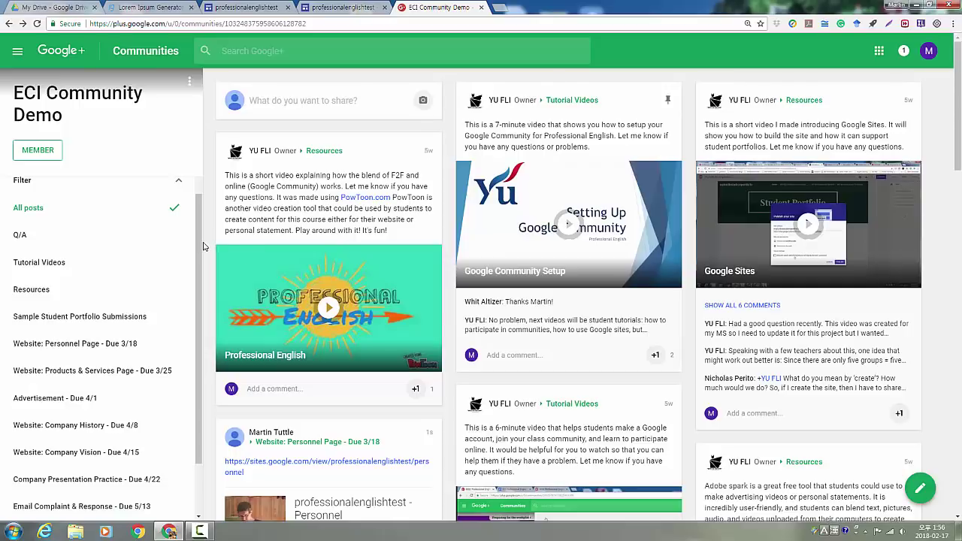
left_click(111, 348)
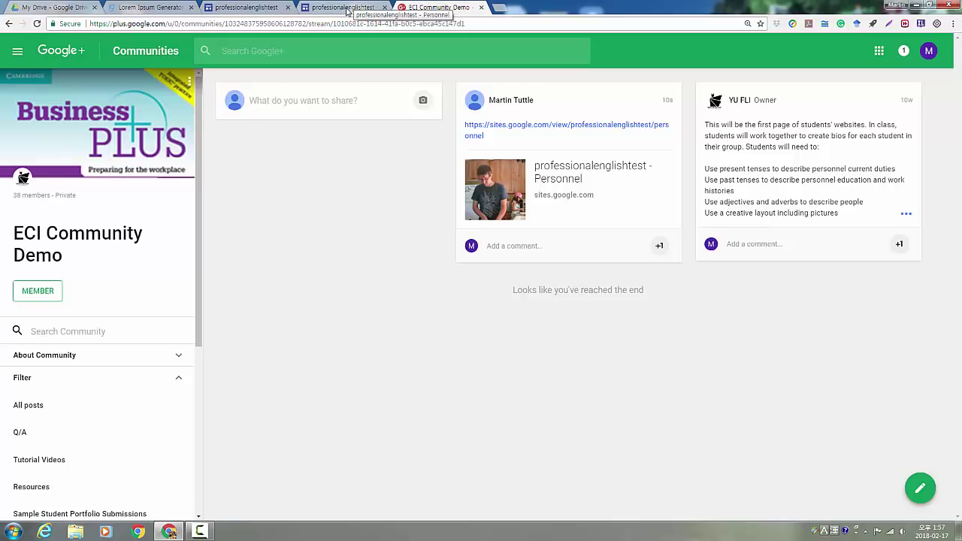
Compare the editor with the published Personnel page, ending on the published tab
left_click(355, 6)
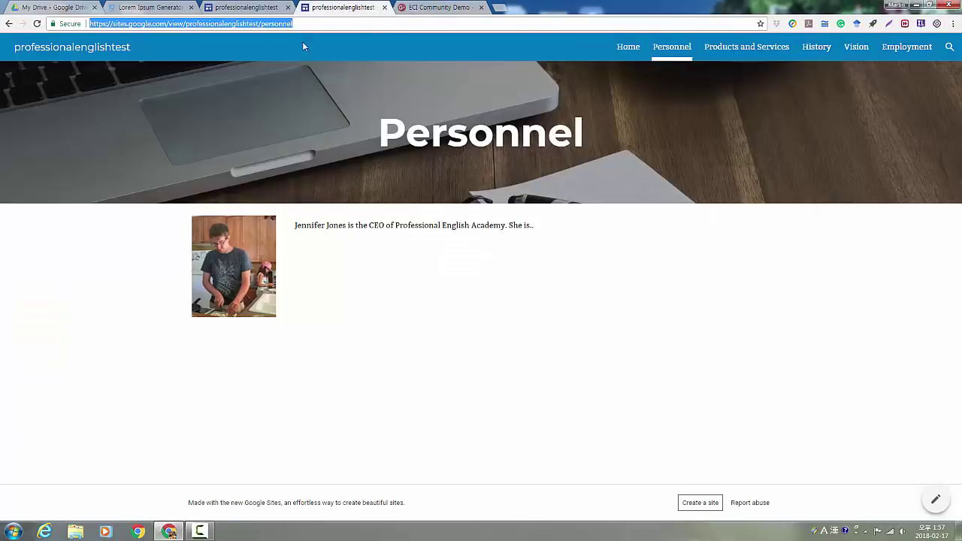
left_click(263, 7)
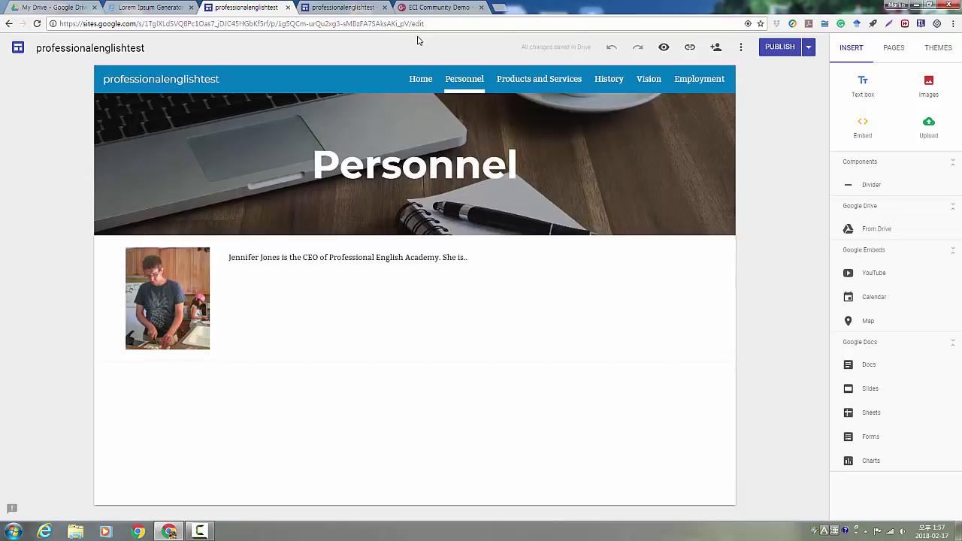
left_click(344, 9)
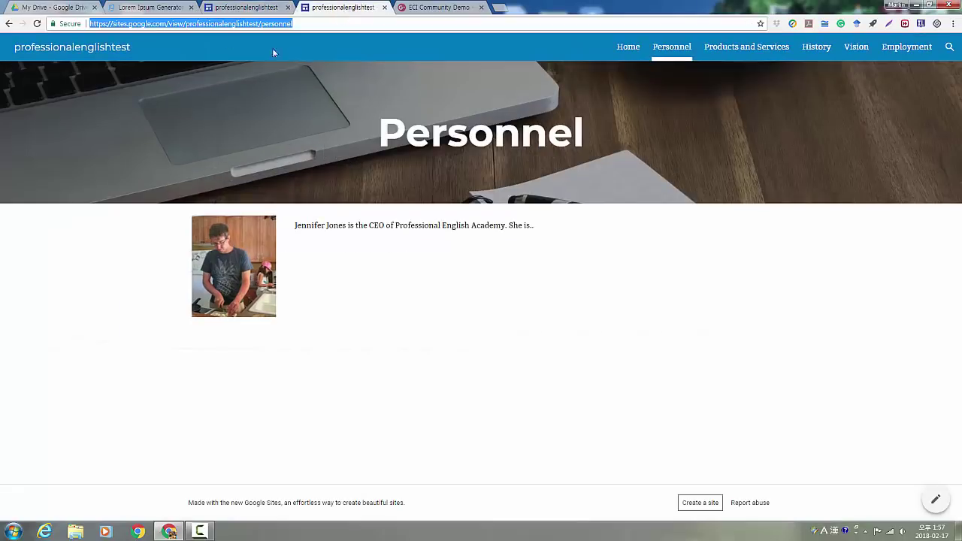